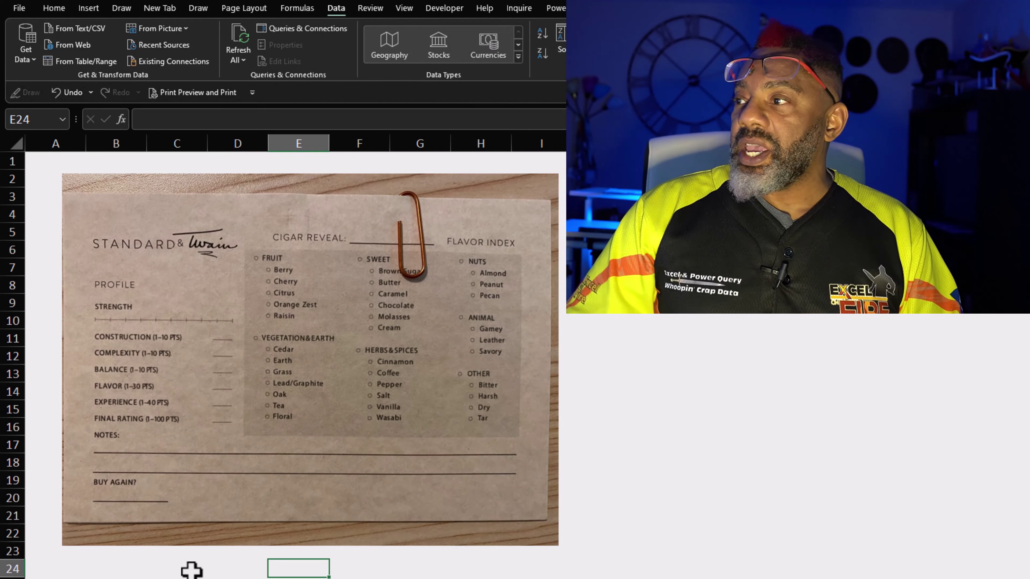
Copy the cigar tasting-sheet photo and extract its text with Picture From Clipboard from cell K10
click(273, 487)
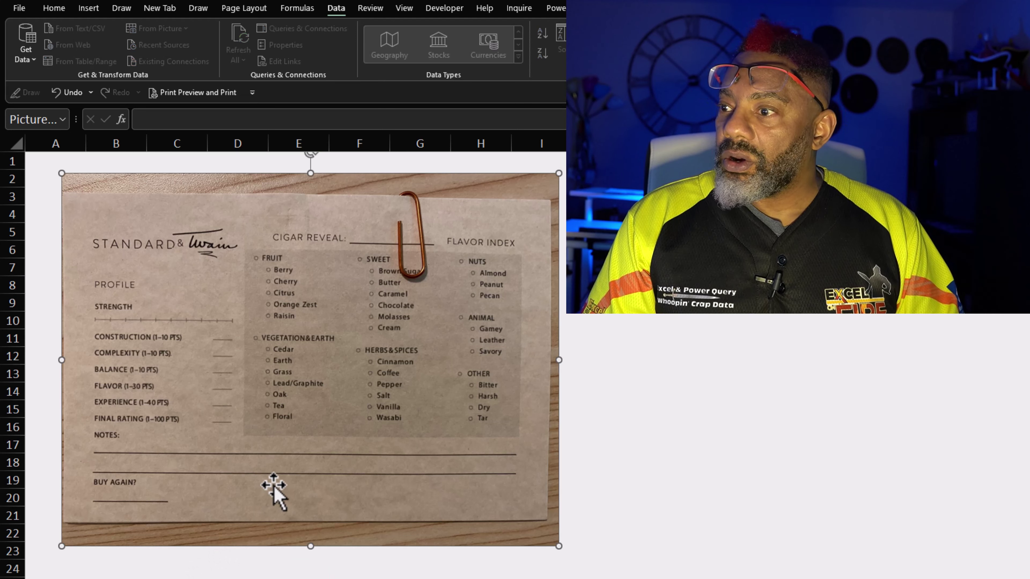
right_click(274, 486)
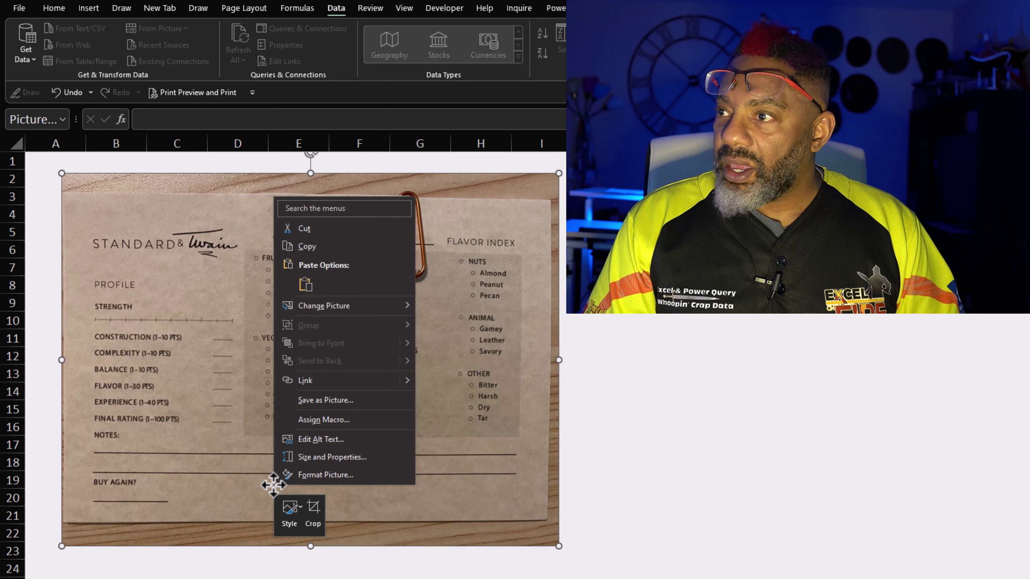
click(302, 246)
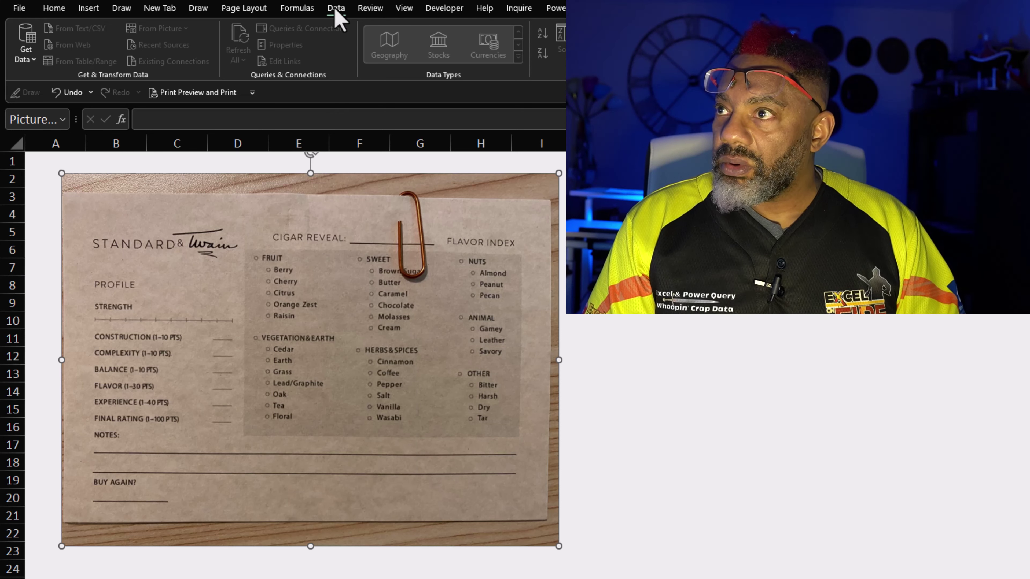
click(673, 325)
click(186, 27)
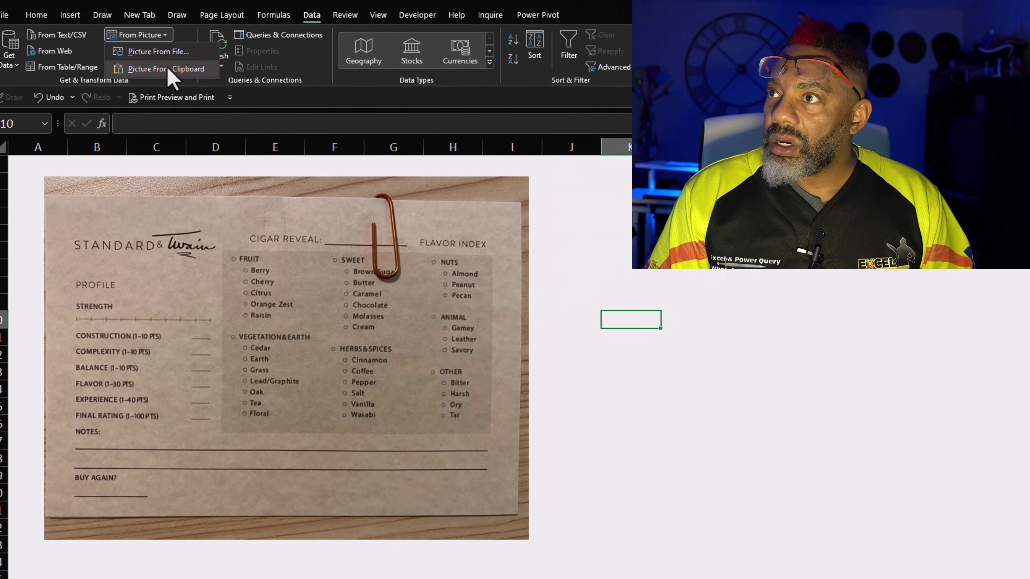
click(185, 63)
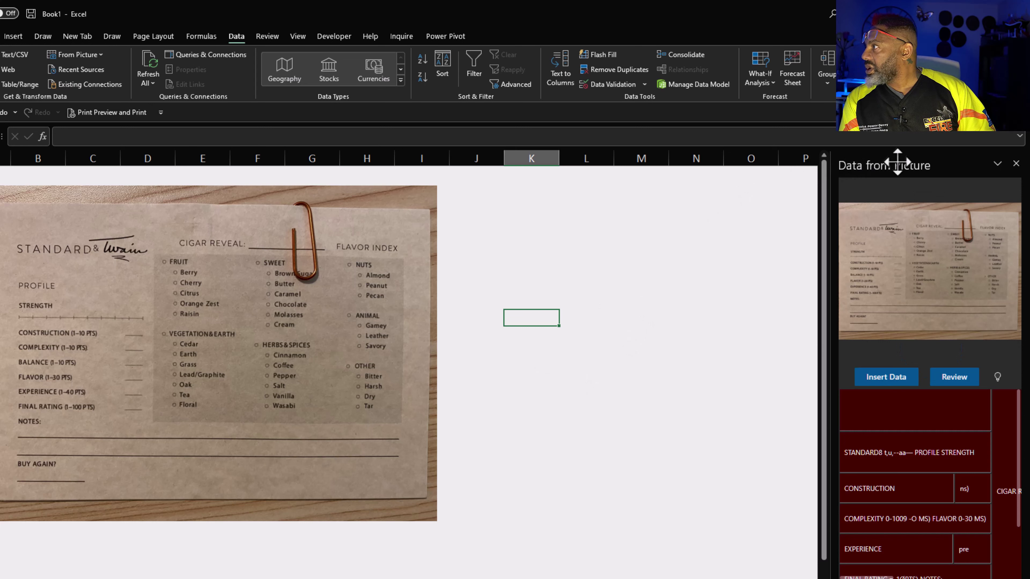
Float the Data from Picture pane as a separate window and enlarge it
drag(939, 164, 557, 105)
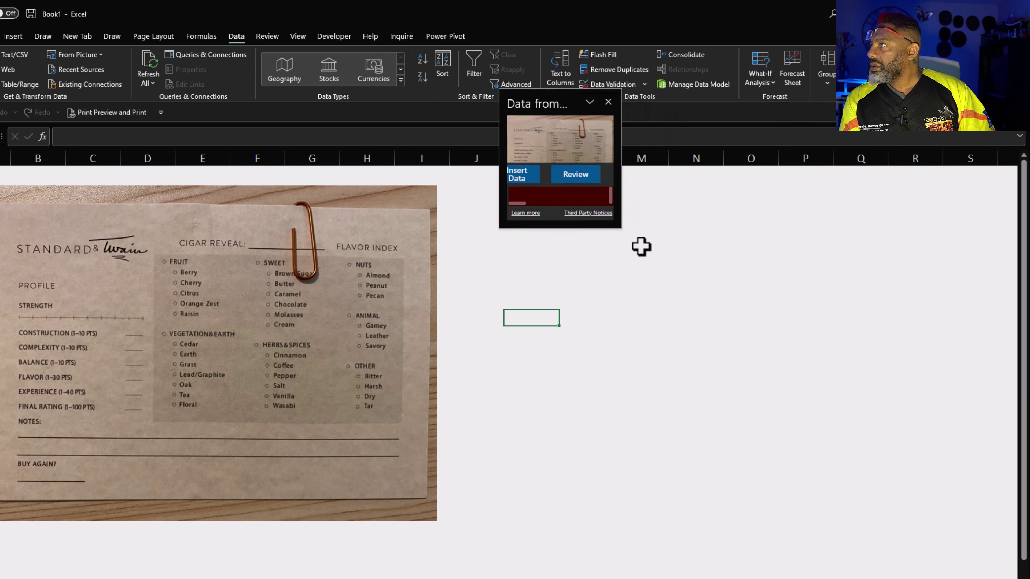
drag(622, 232, 915, 563)
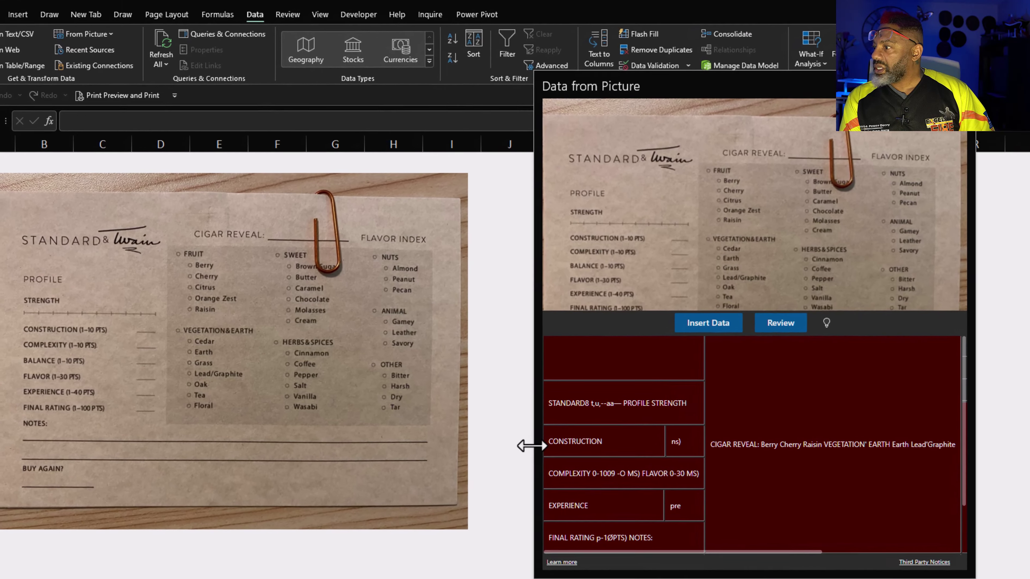
drag(530, 445, 510, 460)
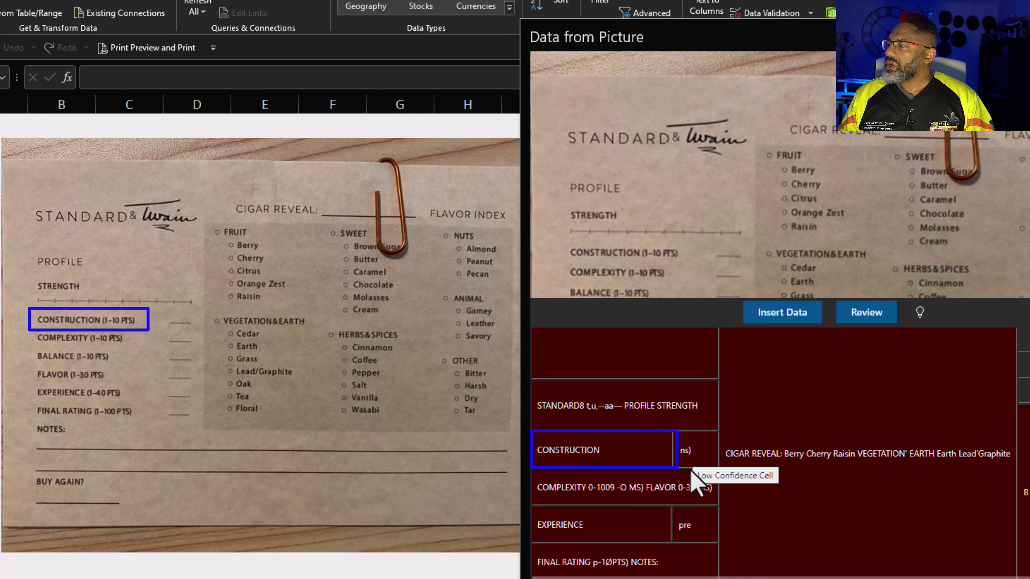
click(691, 489)
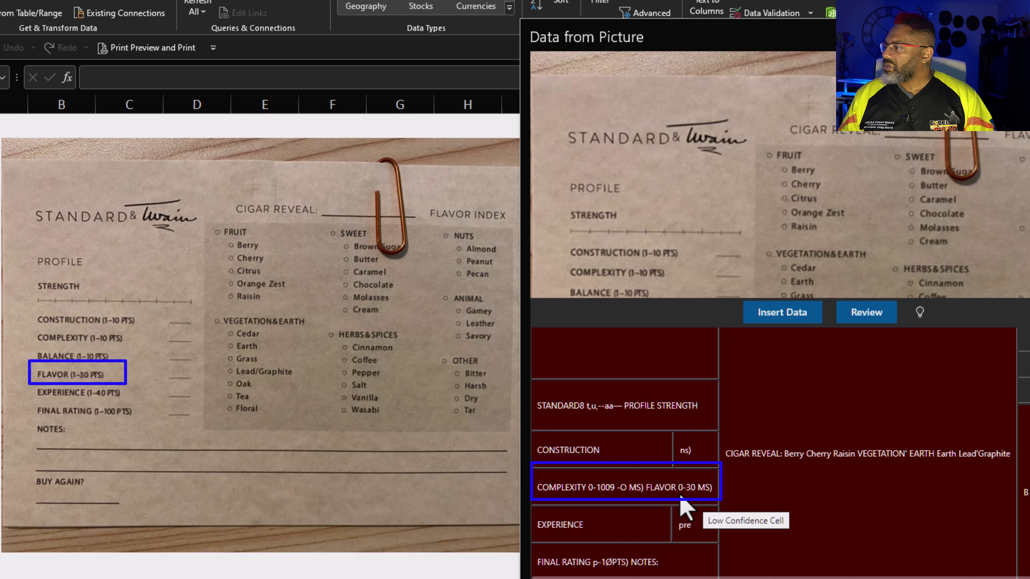
click(715, 473)
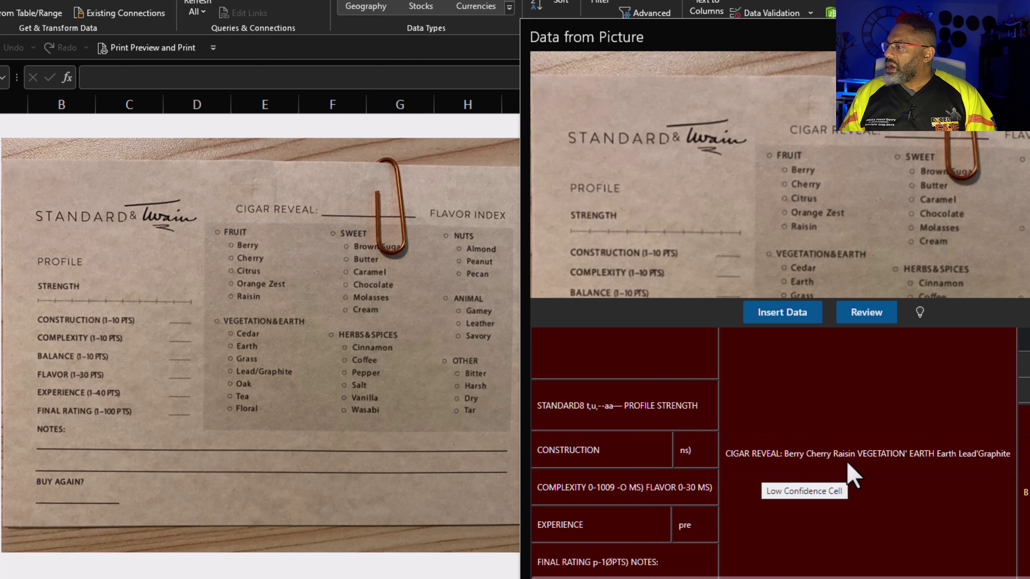
scroll(851, 476, right, 3)
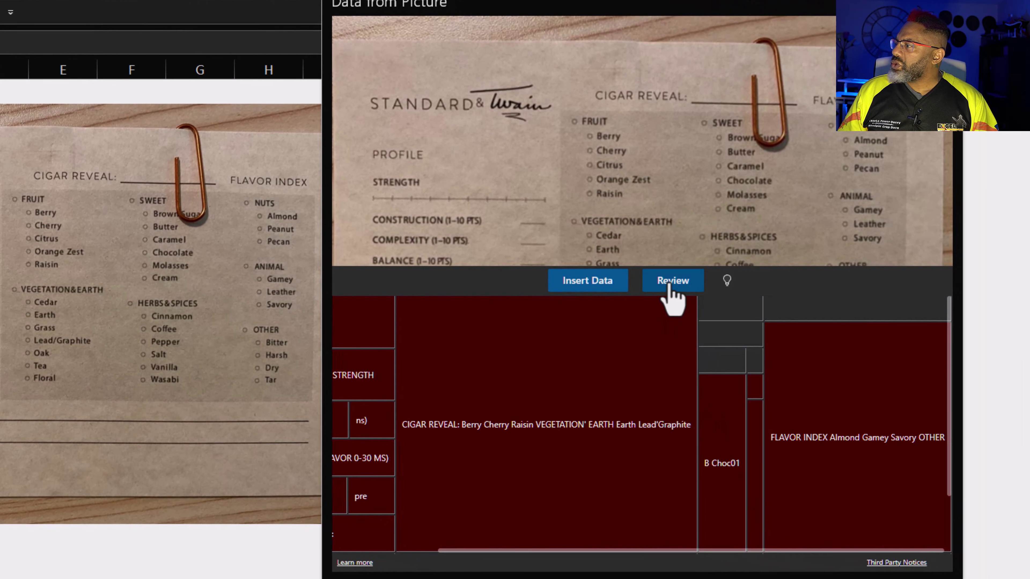
Correct the FLAVOR INDEX item to read 'FLAVOR INDEX Almond Gamey Savory' and accept it
click(753, 299)
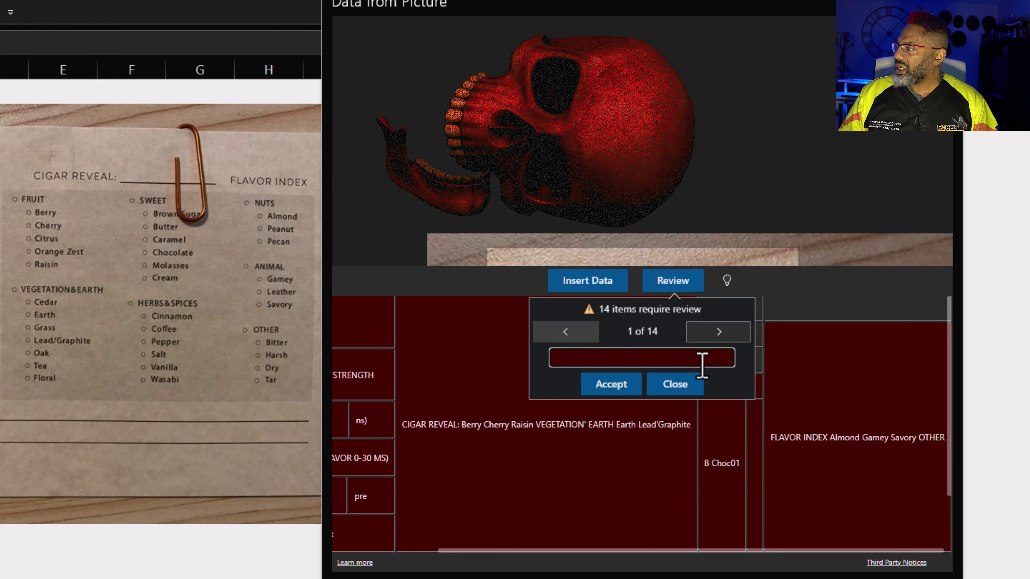
click(719, 331)
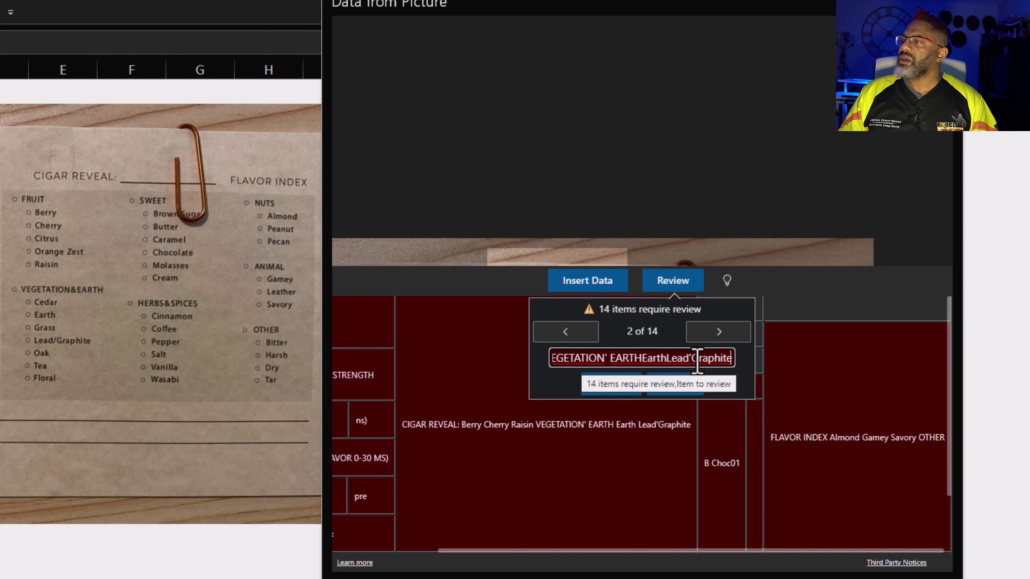
click(718, 332)
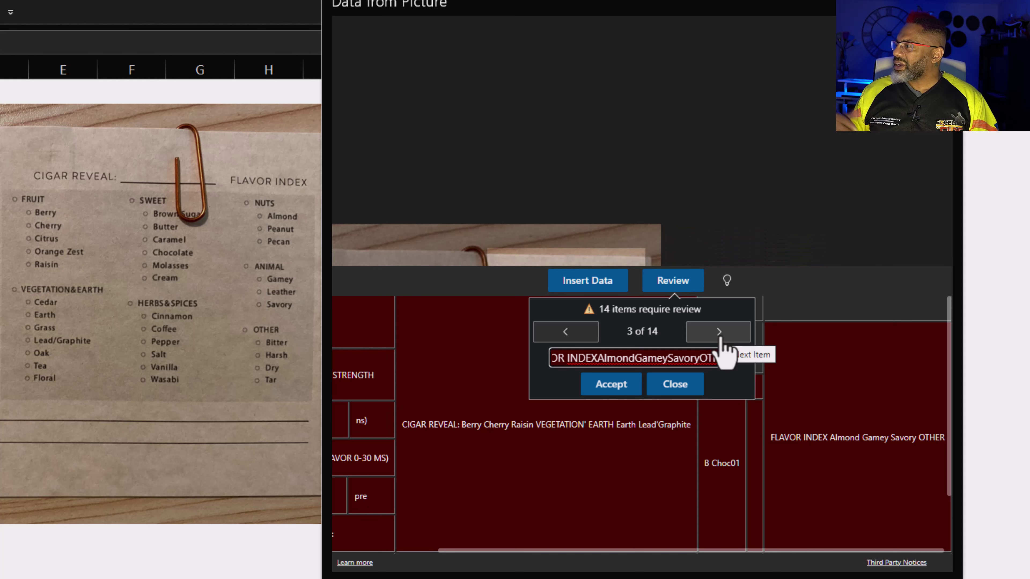
click(597, 360)
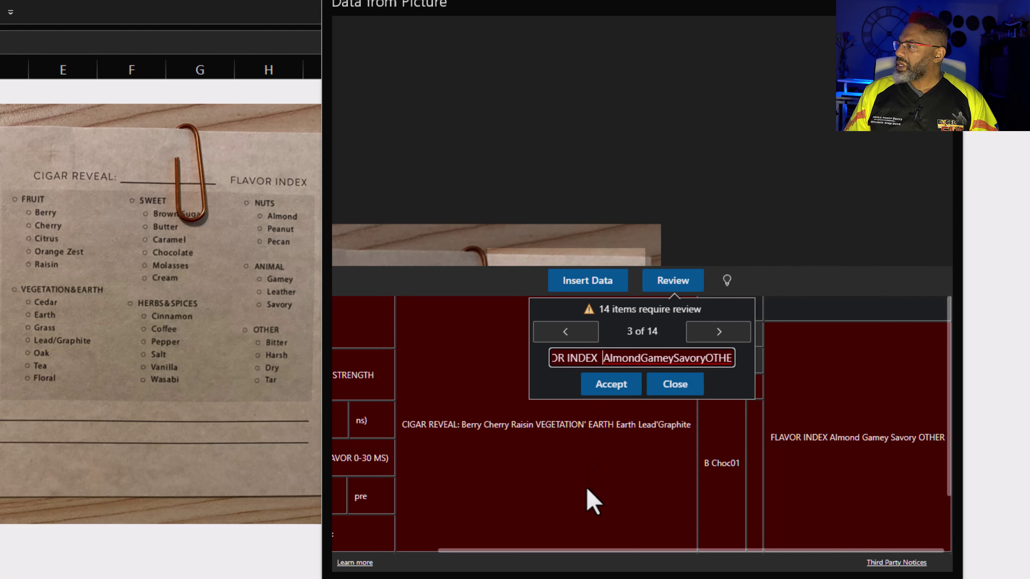
click(638, 359)
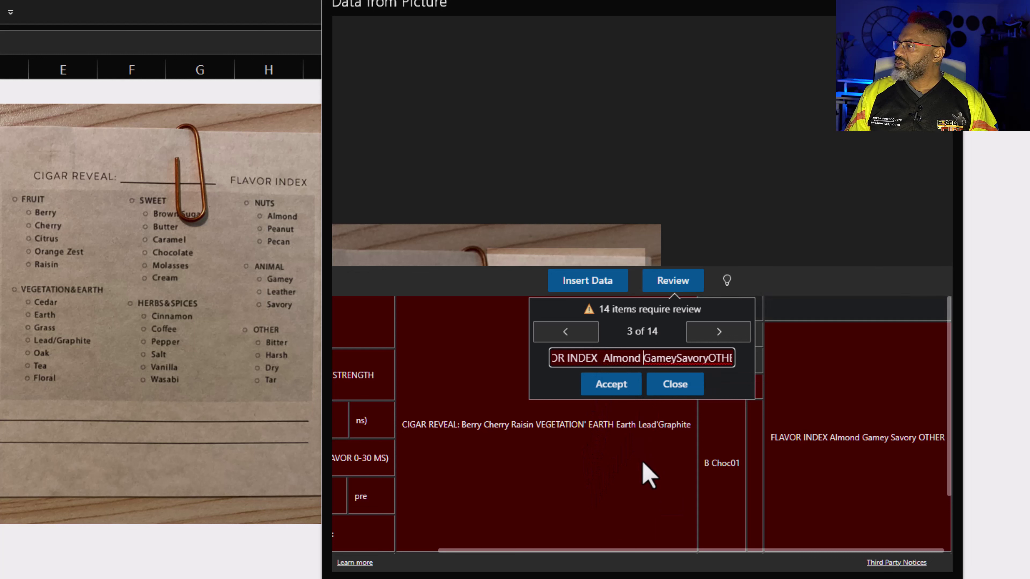
click(683, 358)
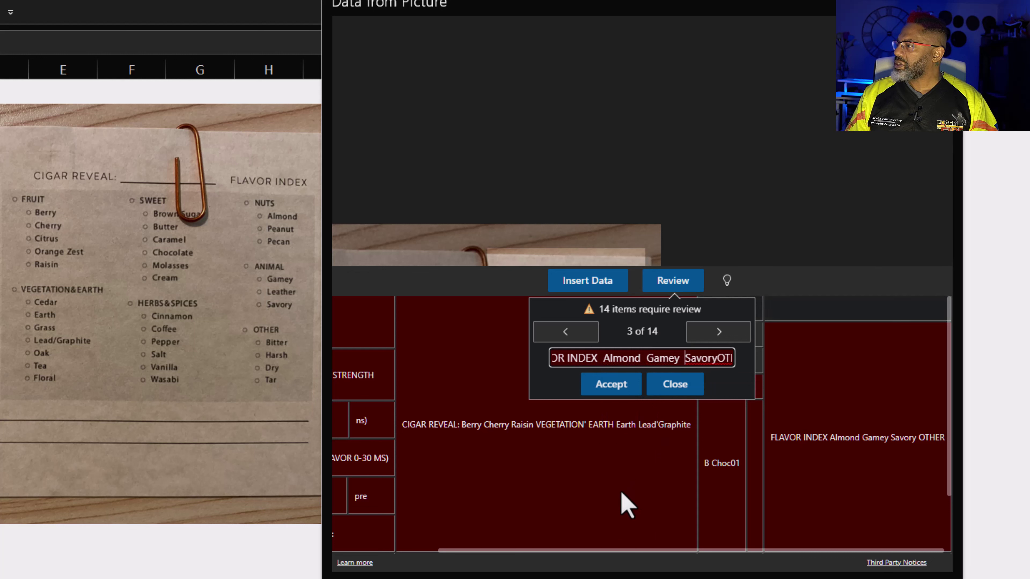
click(607, 389)
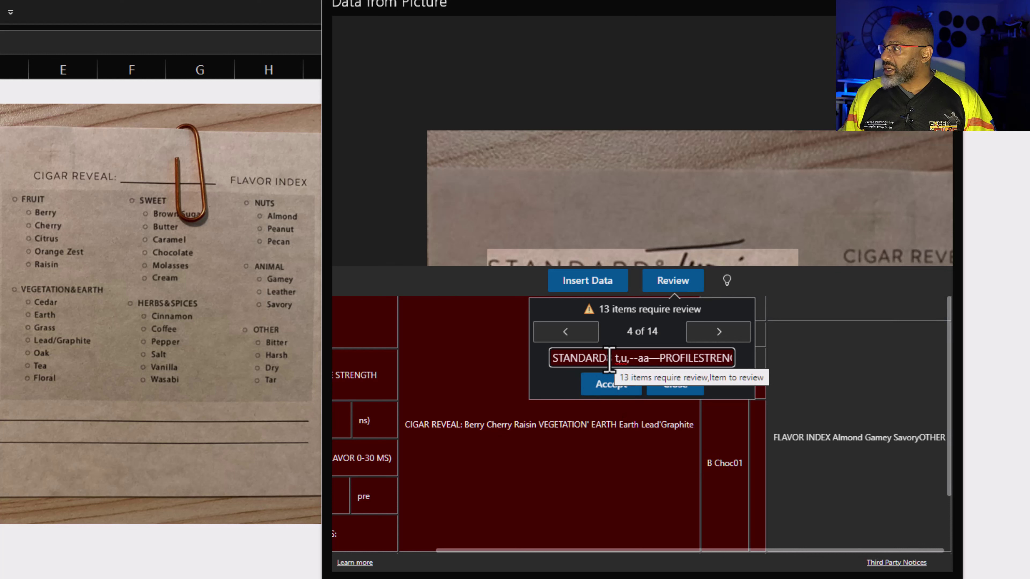
Replace the garbled header text so it reads 'STANDARD& Twain' and accept it
drag(607, 358, 651, 361)
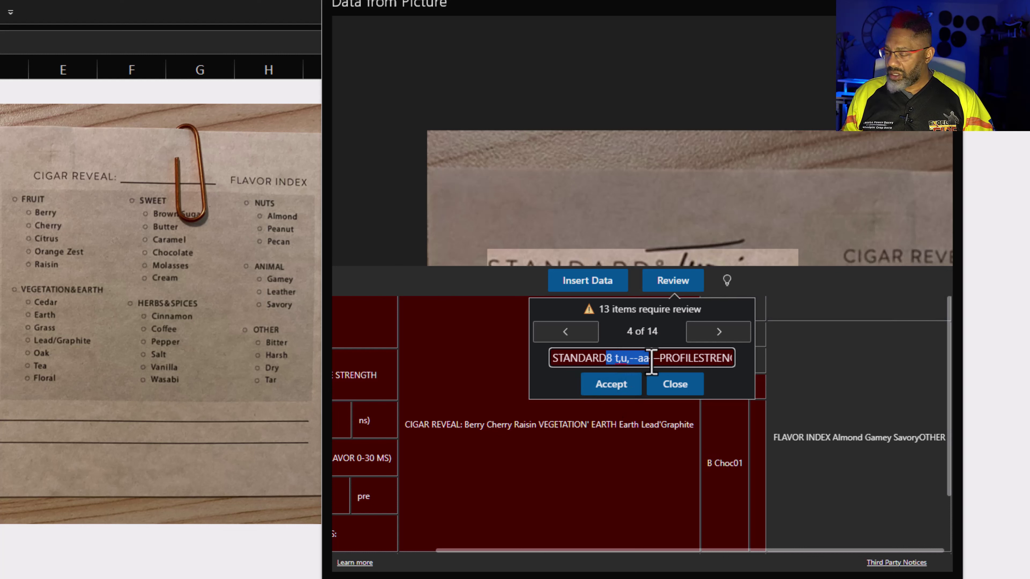
text(& Twain)
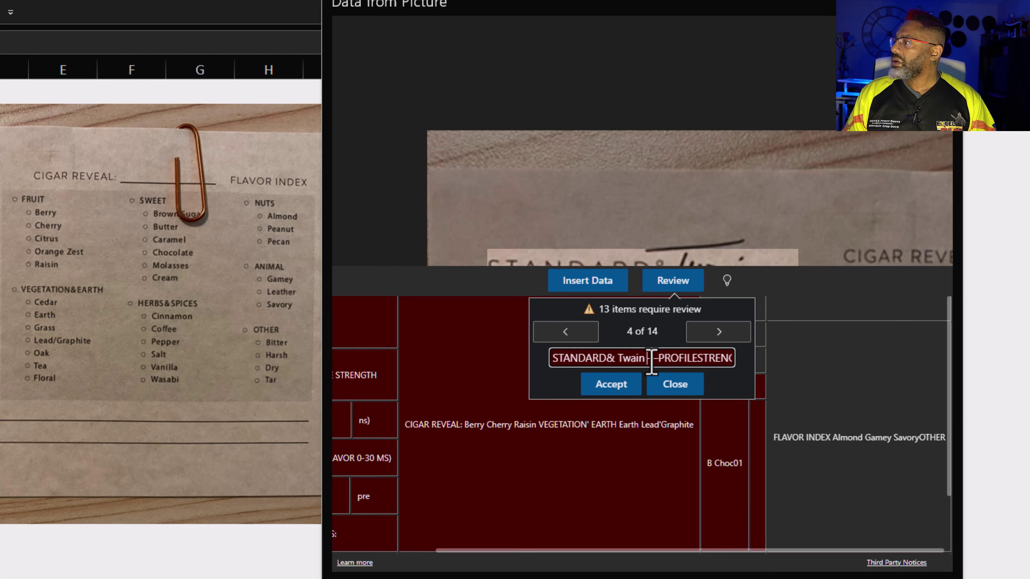
click(614, 385)
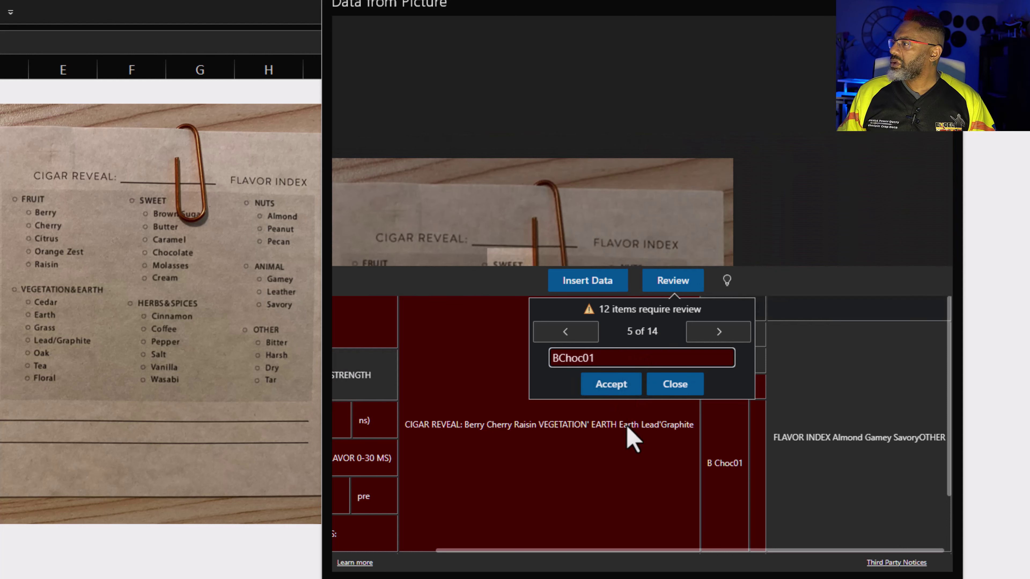
Close the review with 12 items still flagged and insert the extracted tasting-sheet data
click(673, 385)
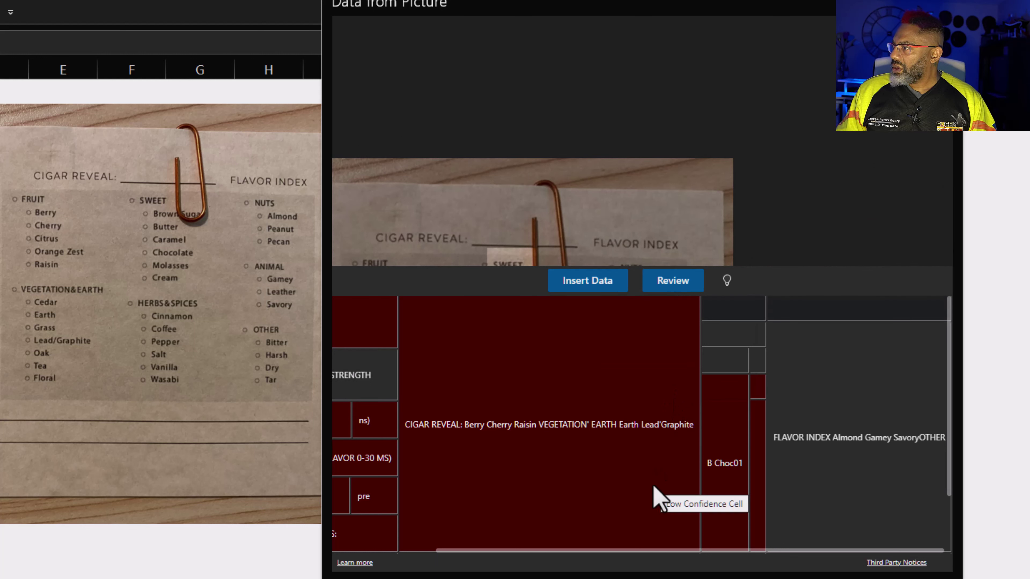
click(579, 285)
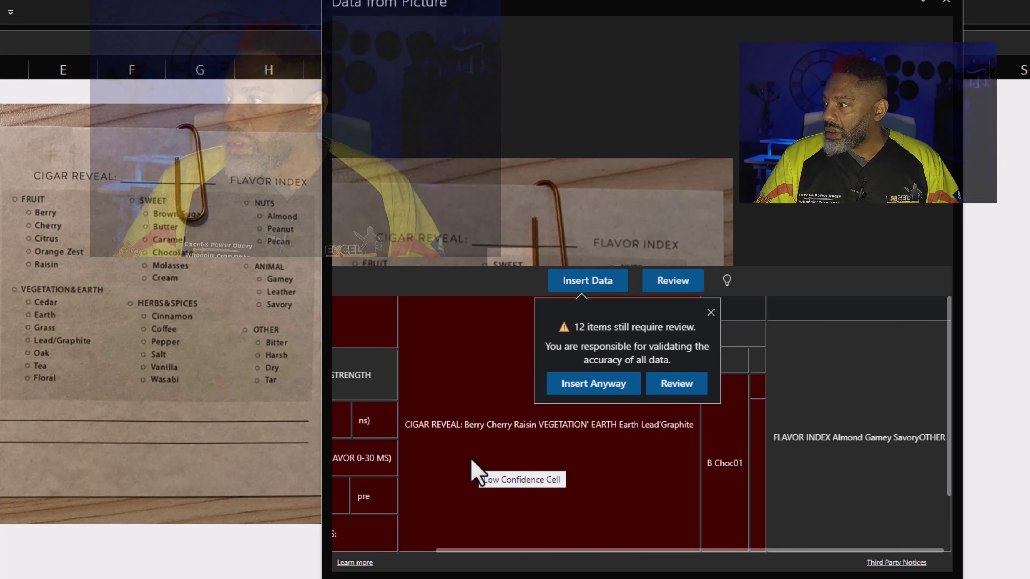
click(599, 384)
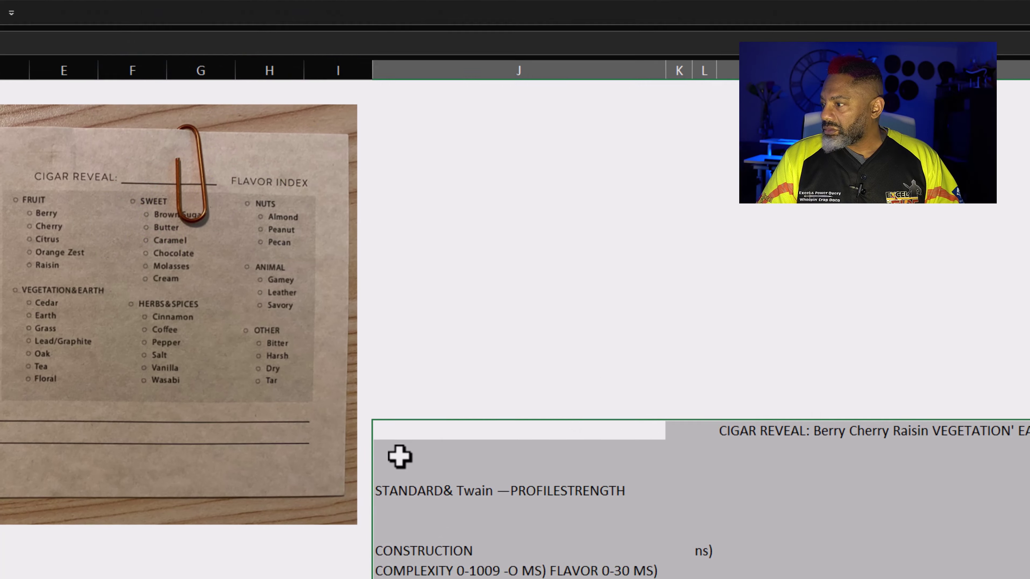
scroll(559, 524, down, 3)
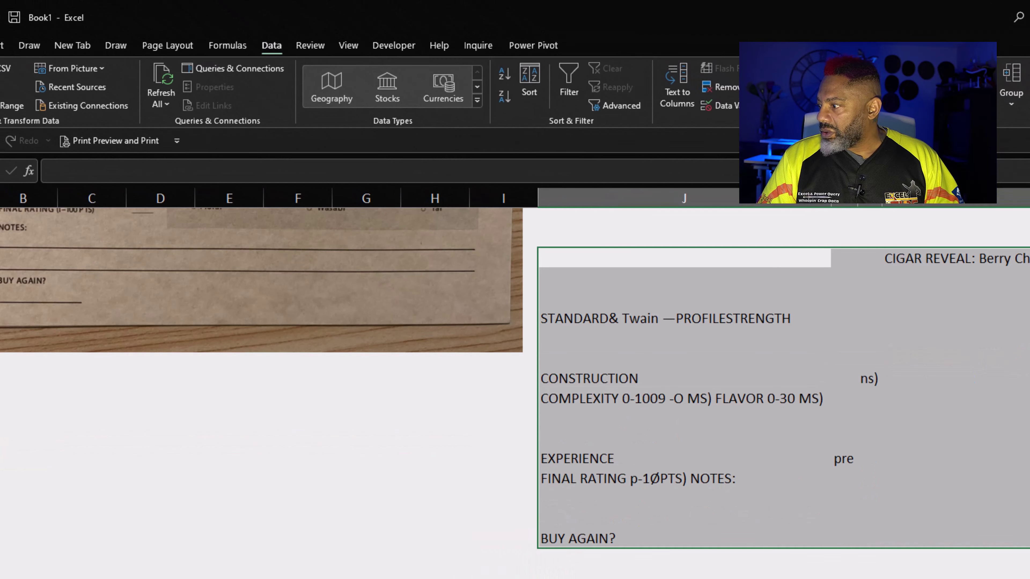
scroll(560, 524, right, 1)
scroll(514, 365, right, 5)
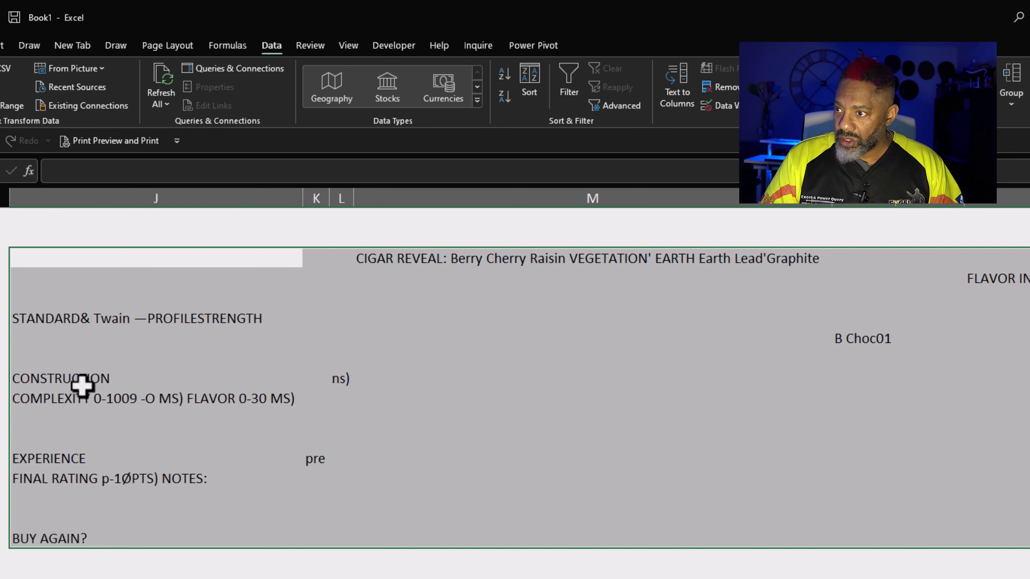
click(75, 399)
click(69, 379)
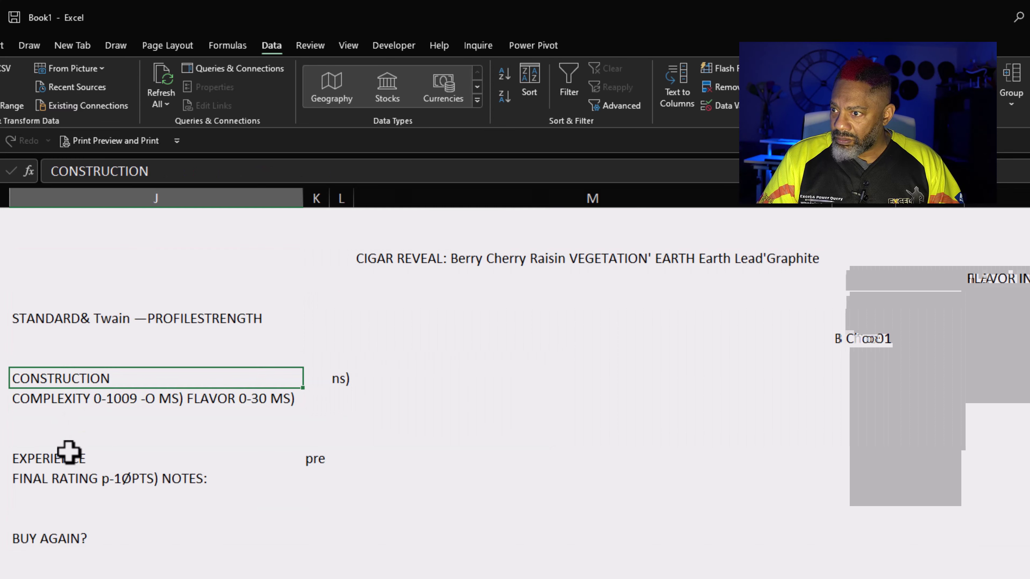
click(71, 458)
click(70, 479)
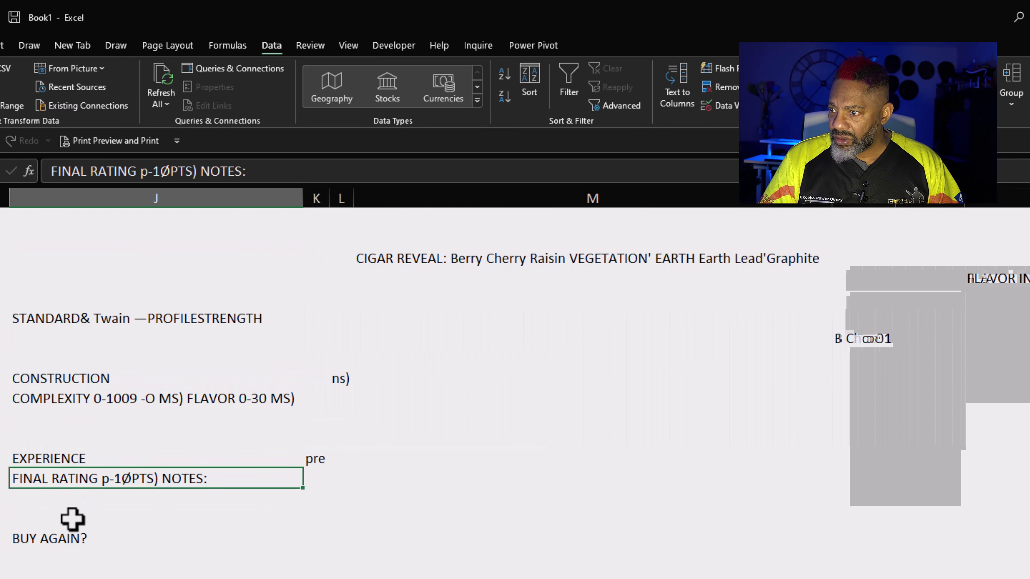
click(71, 539)
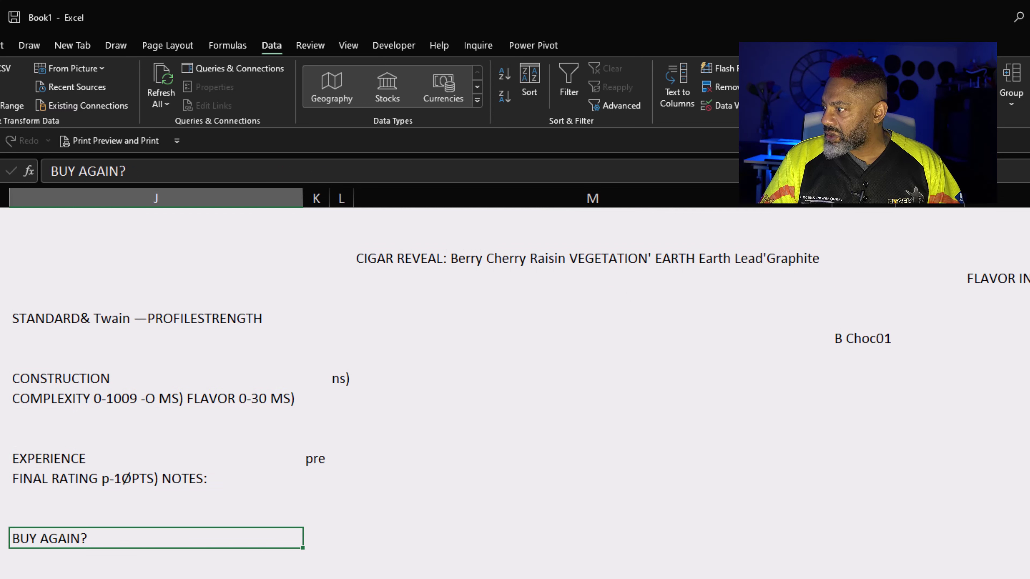
scroll(515, 368, right, 2)
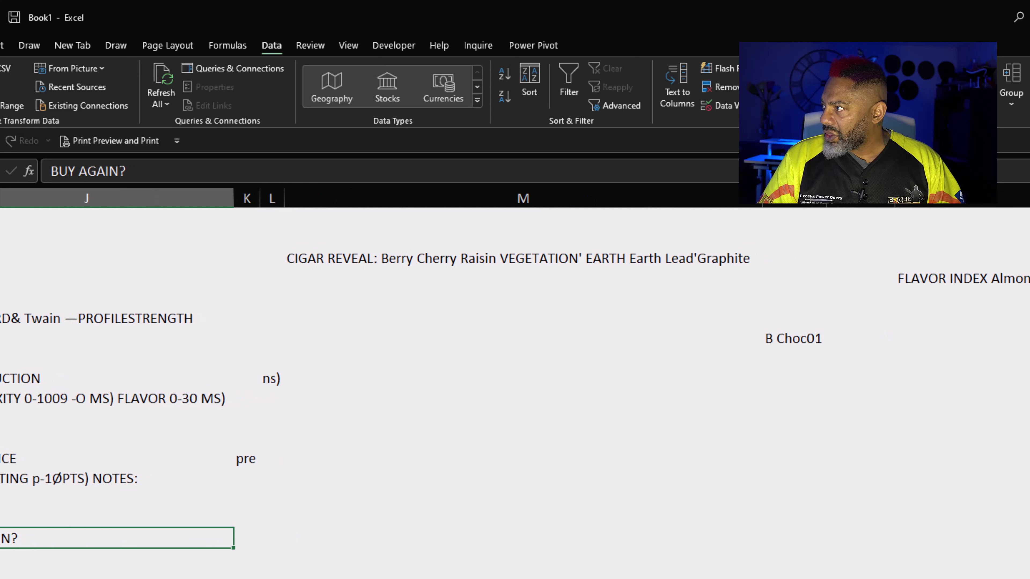
click(924, 279)
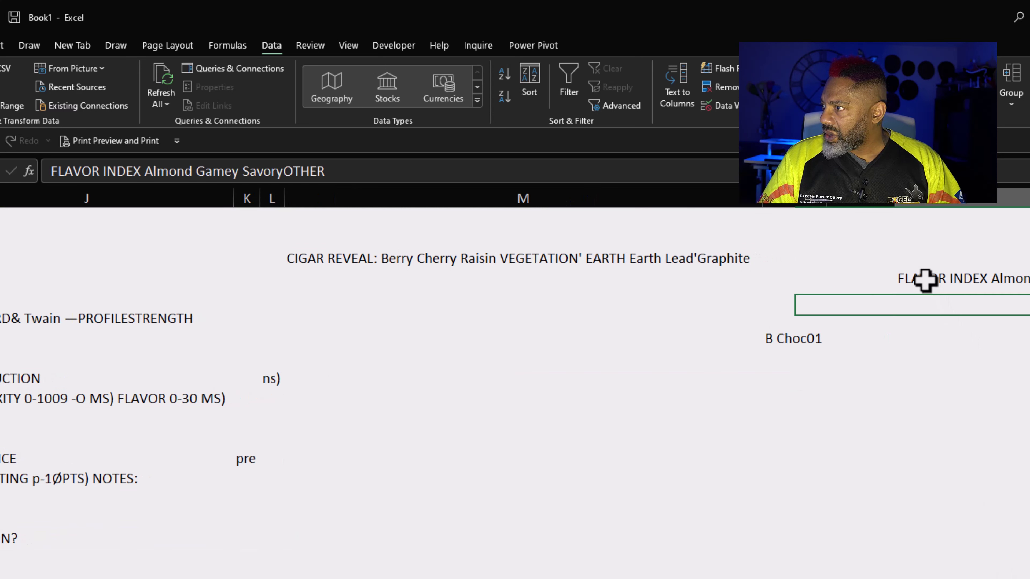
click(443, 260)
click(776, 339)
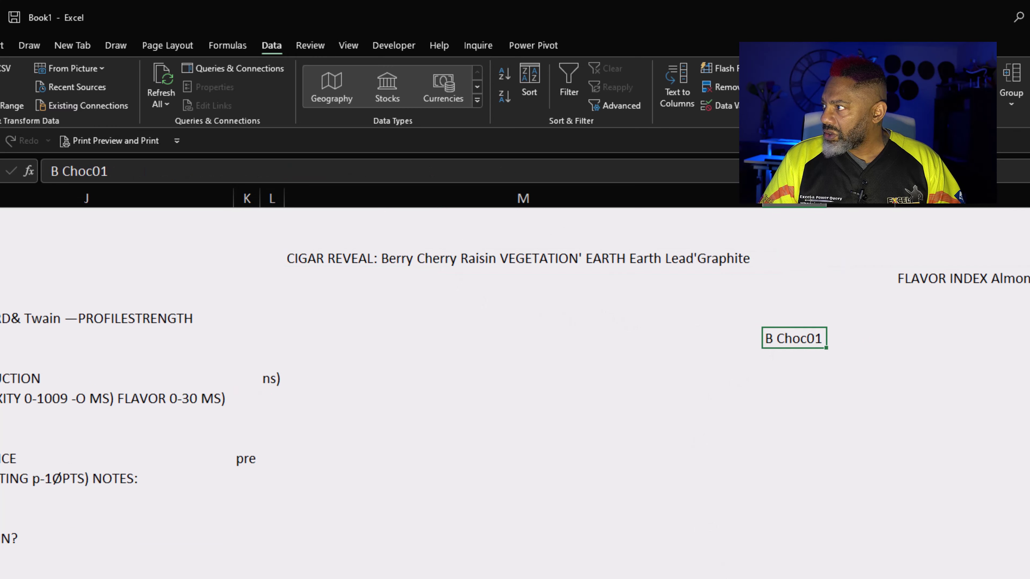
scroll(514, 393, left, 15)
scroll(515, 393, up, 5)
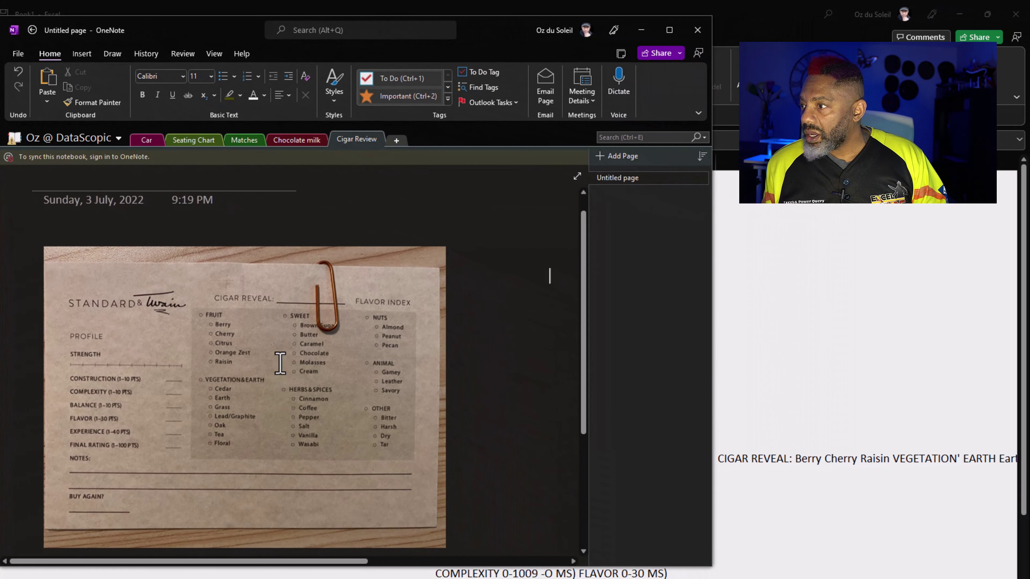
Copy the recognised text from the cigar-card photo on OneNote's Cigar Review page
click(301, 371)
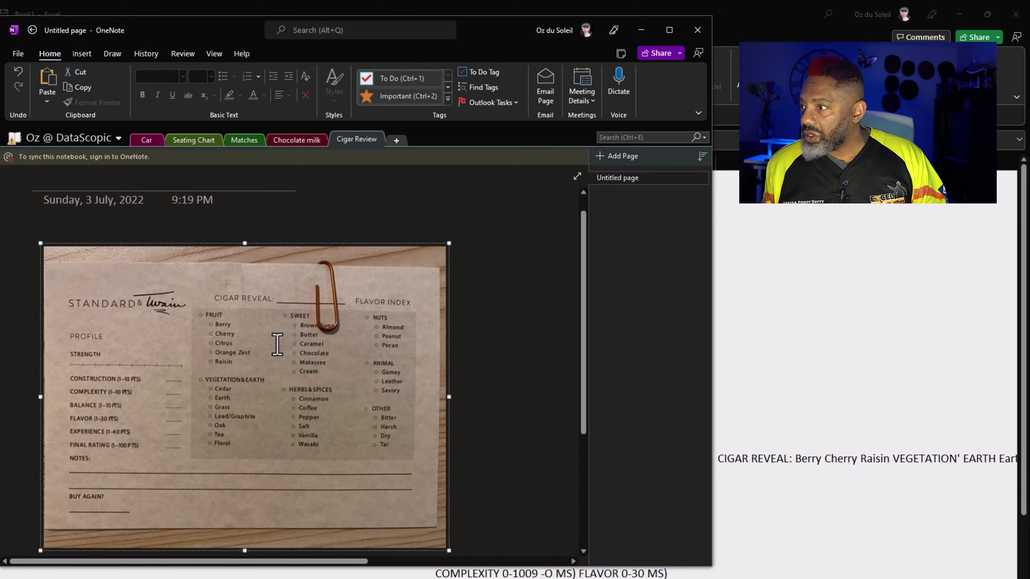
right_click(277, 344)
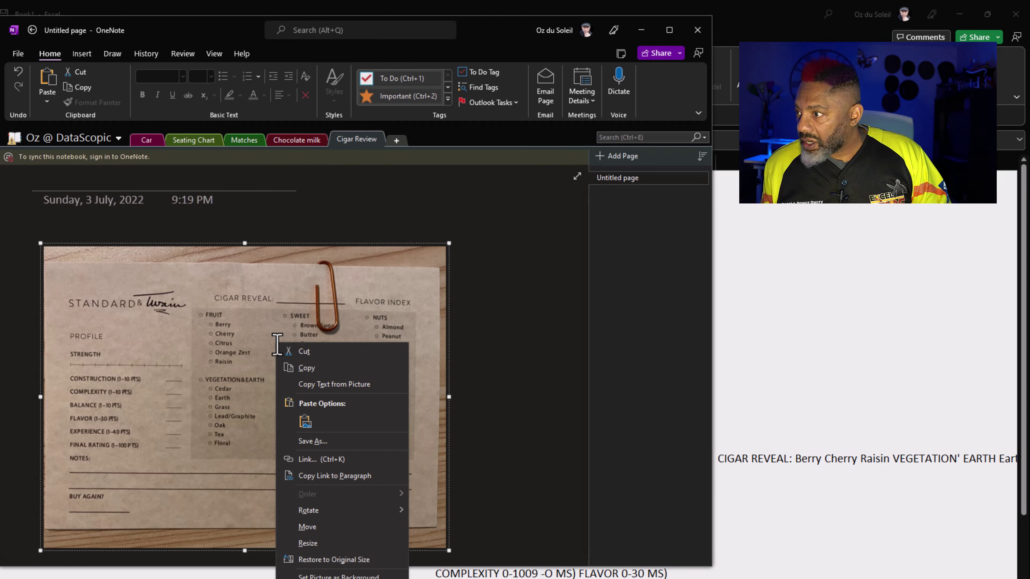
click(324, 385)
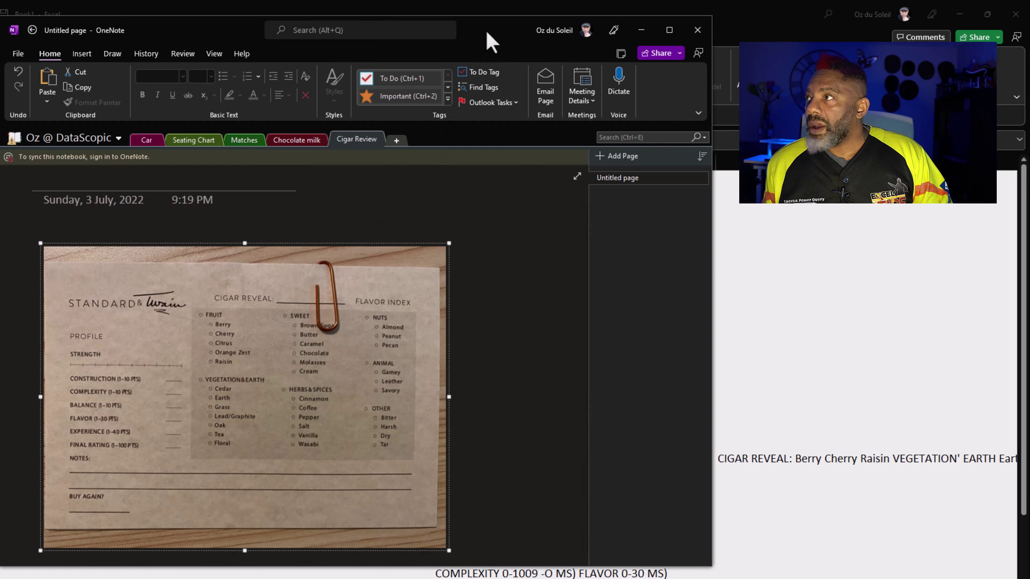
Back in Excel, move the cigar-card picture right so it no longer covers column B
key(alt+Tab)
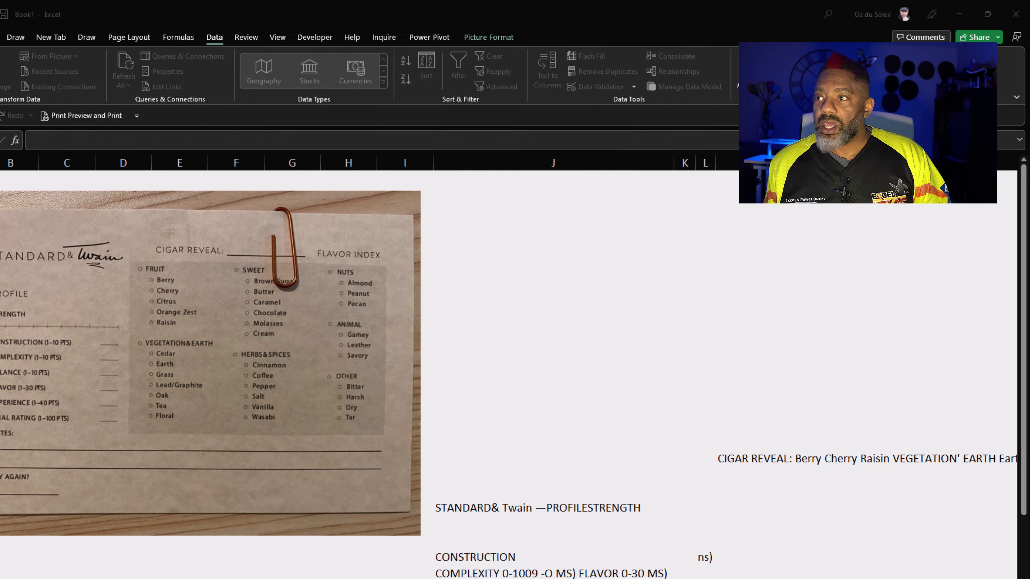
click(75, 207)
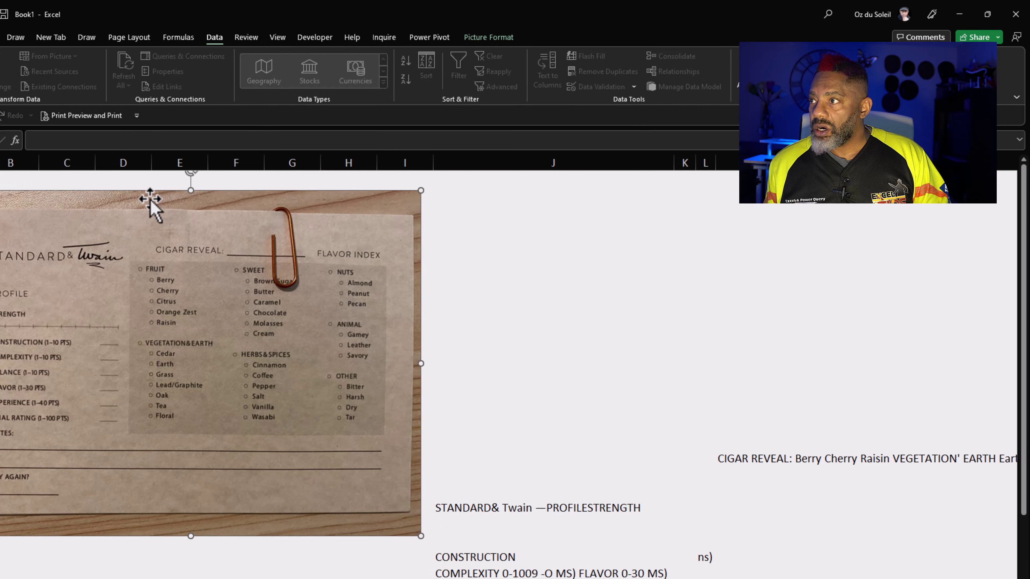
drag(120, 193, 507, 200)
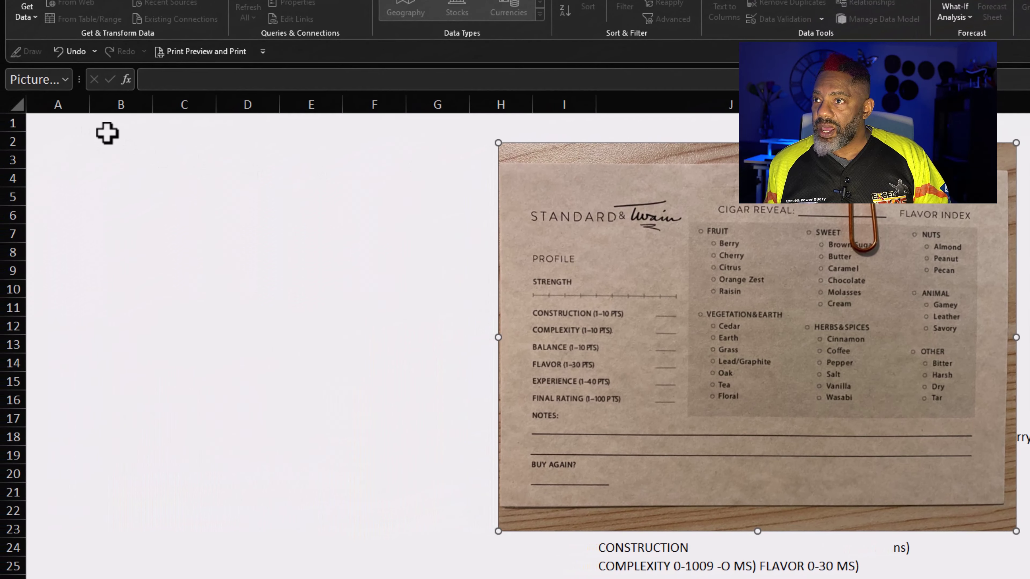
Paste the card text from B2 with Match Destination Formatting and autofit column B
click(9, 195)
right_click(119, 143)
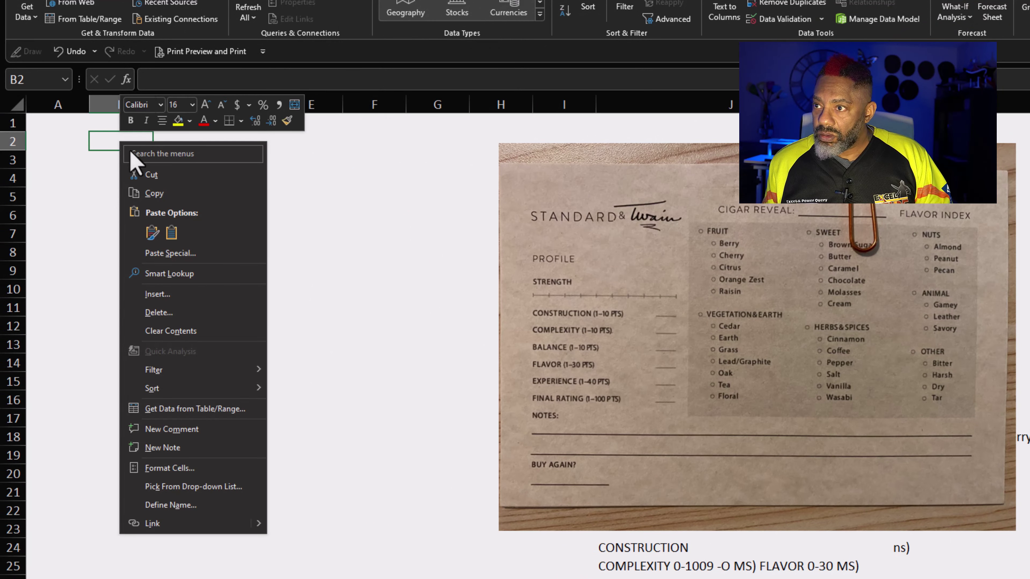
click(154, 232)
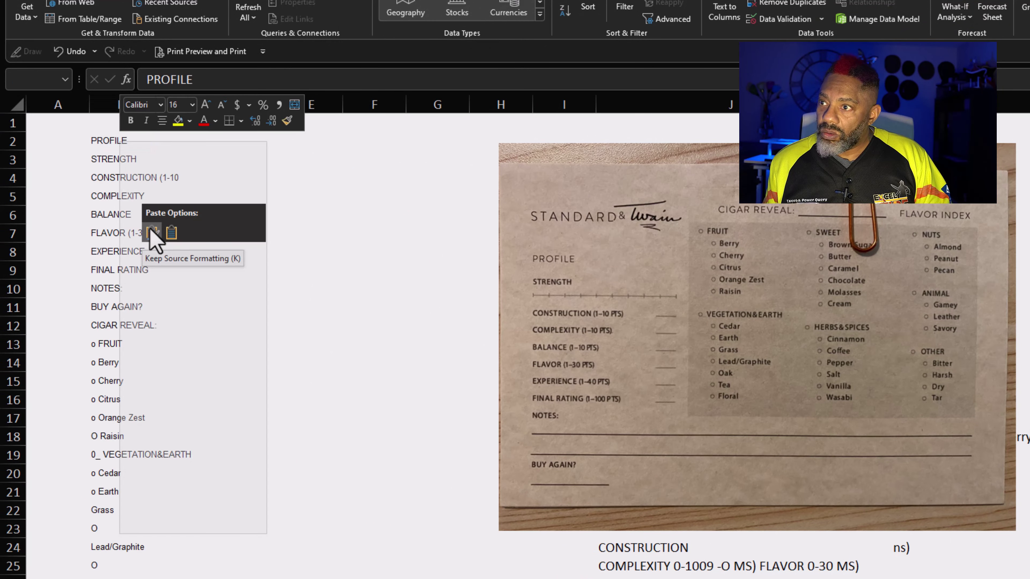
click(170, 234)
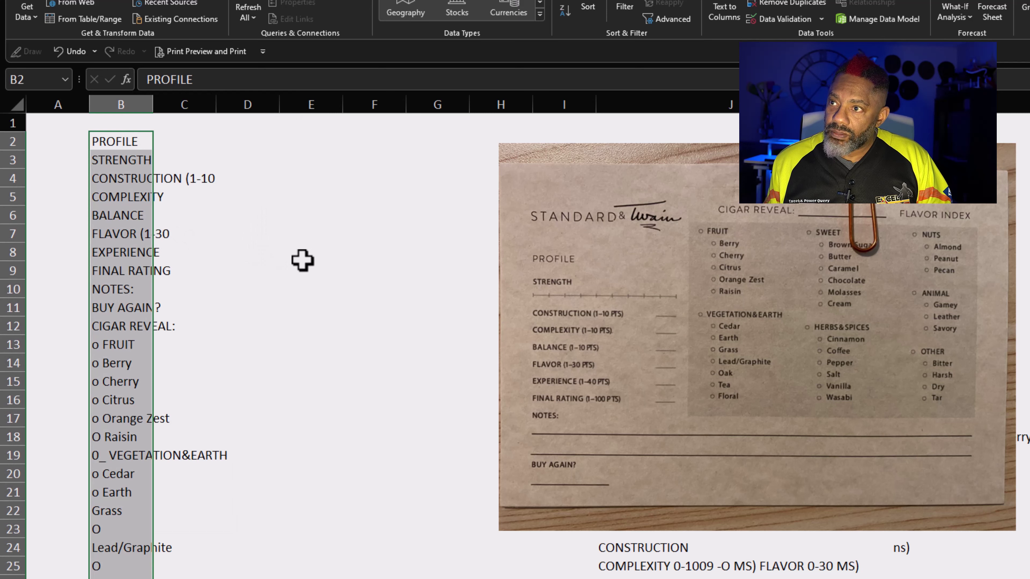
double_click(153, 106)
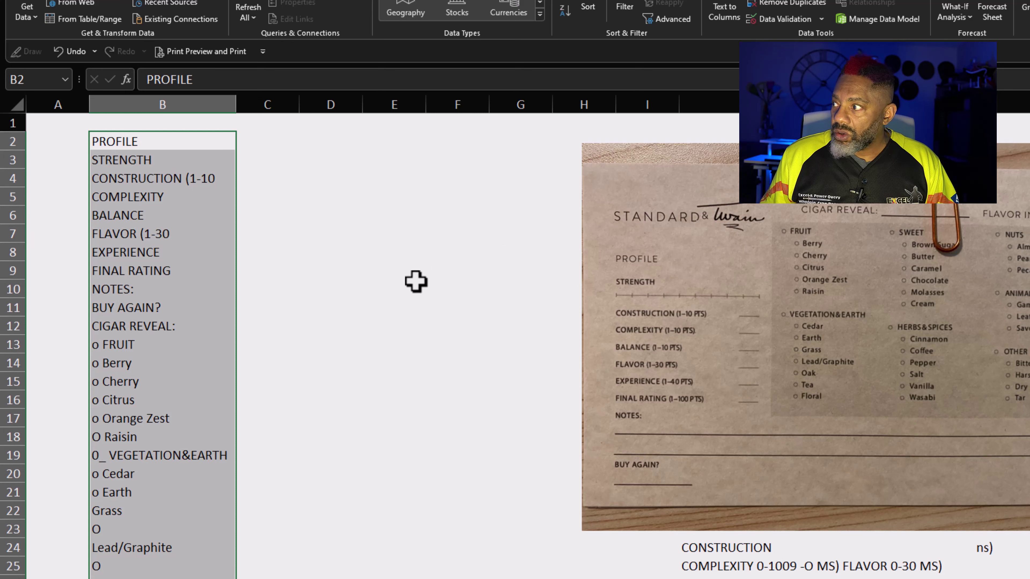
drag(612, 188, 414, 170)
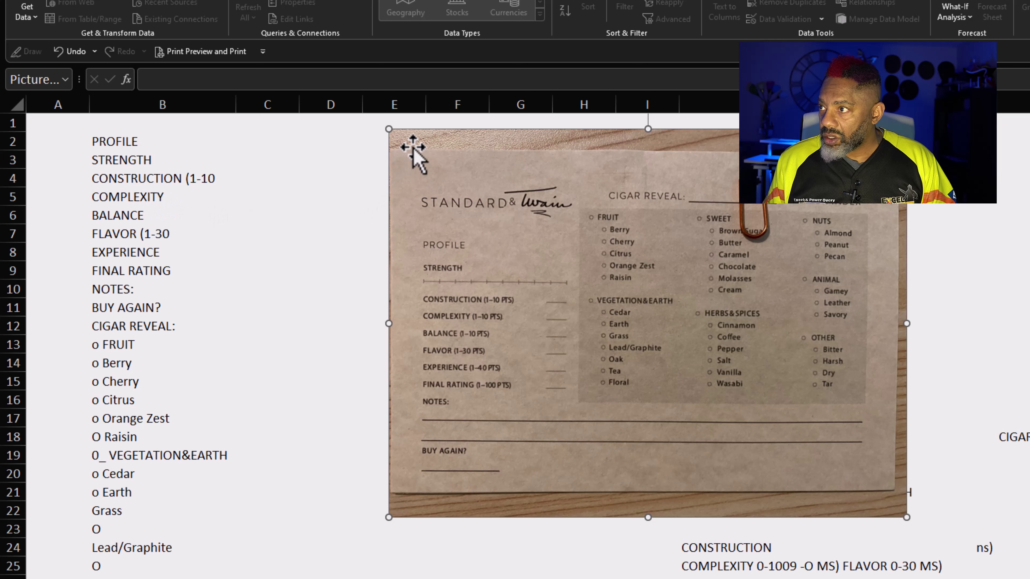
drag(412, 147, 609, 153)
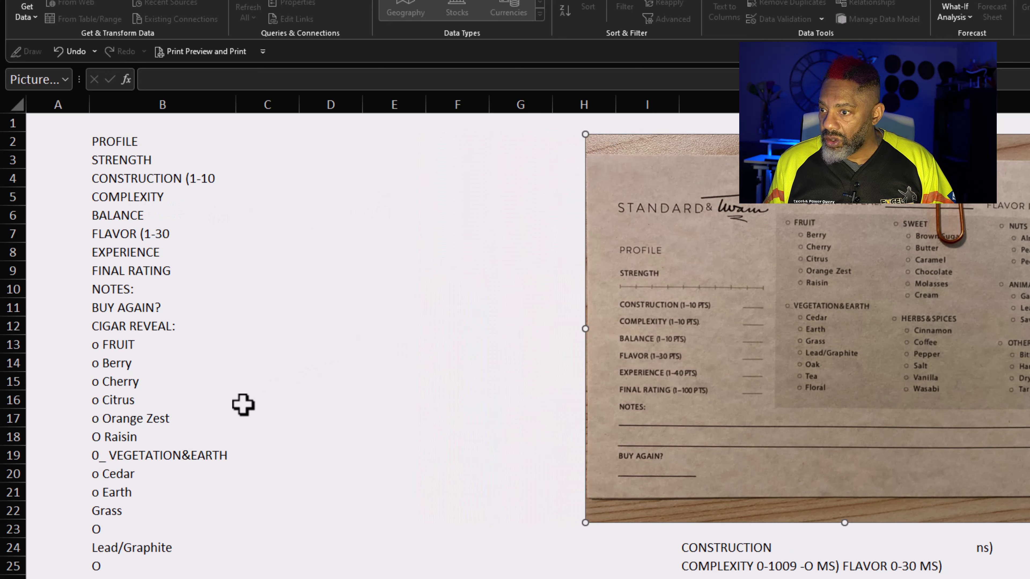
scroll(292, 401, down, 6)
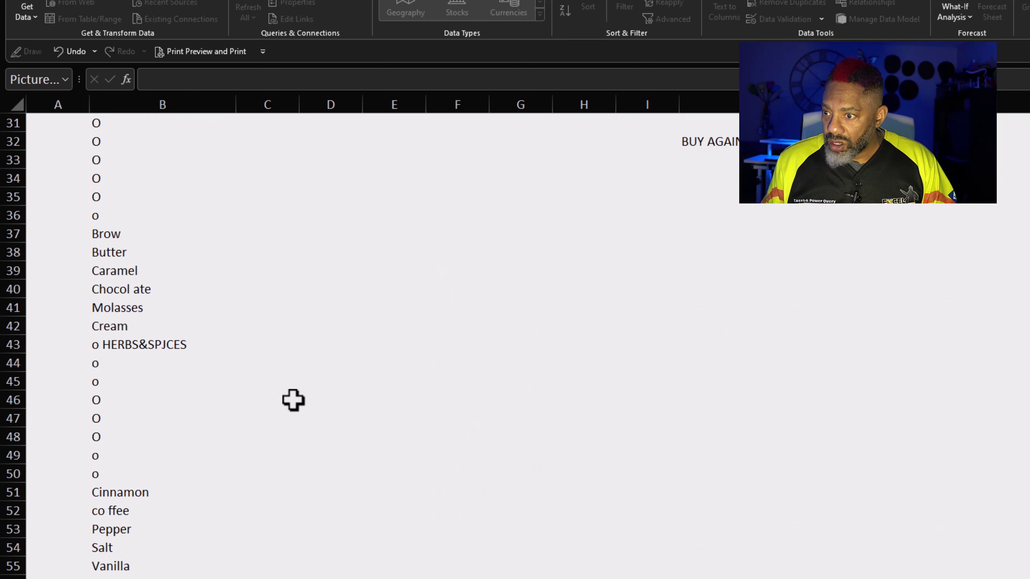
scroll(293, 401, down, 7)
scroll(293, 400, up, 2)
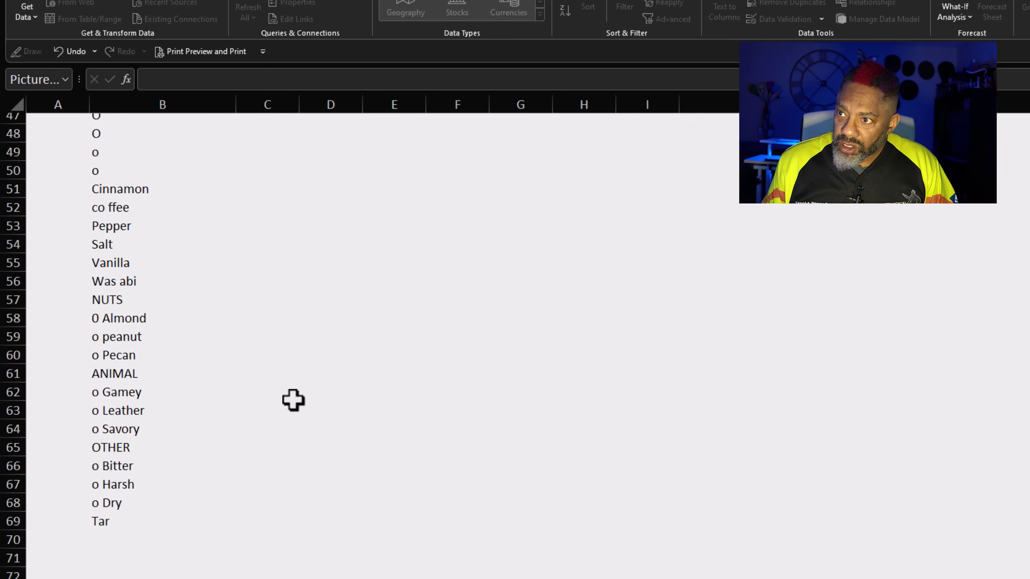
scroll(293, 401, up, 3)
scroll(293, 401, up, 1)
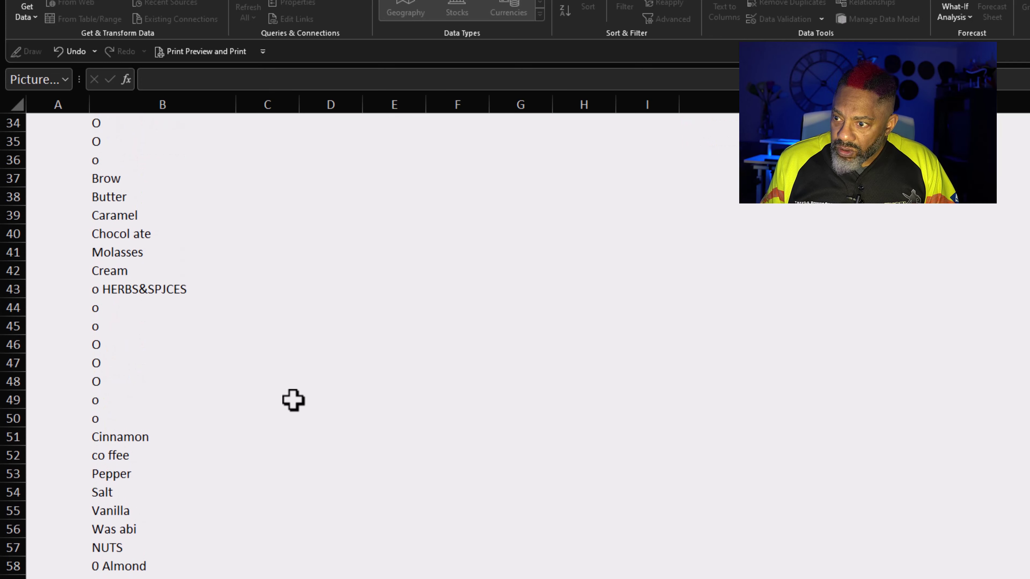
scroll(293, 400, down, 1)
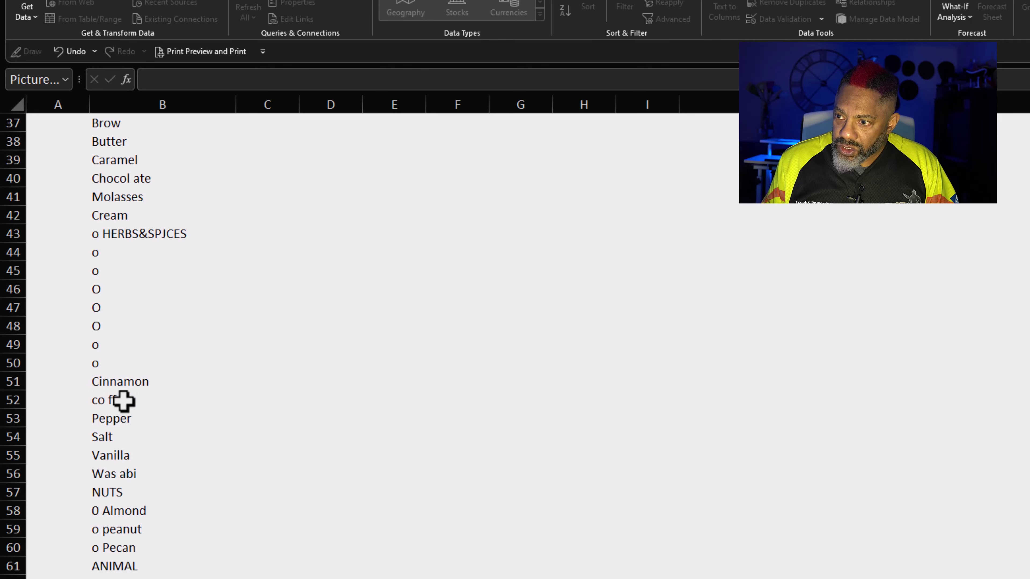
scroll(181, 462, down, 2)
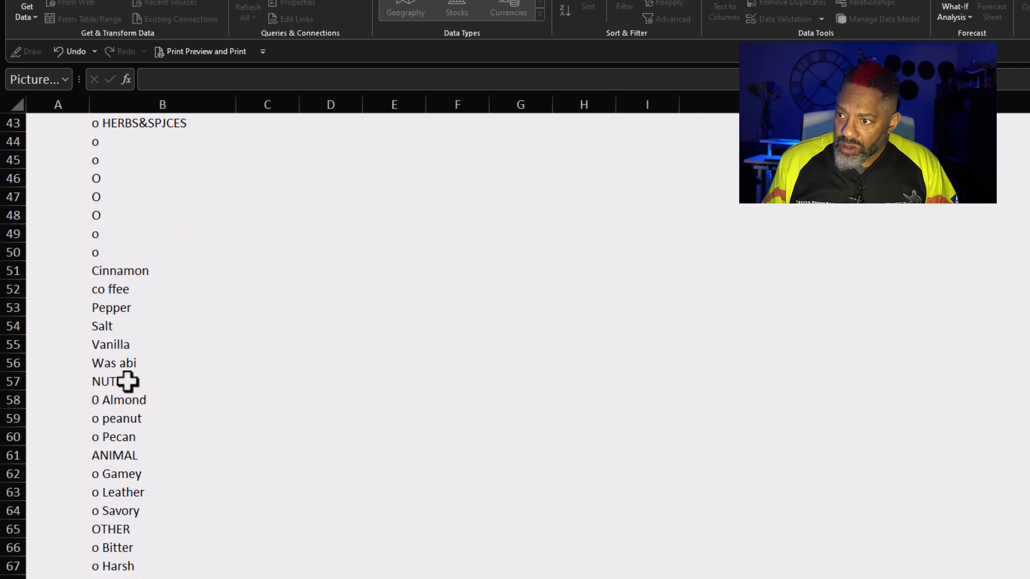
scroll(201, 459, down, 1)
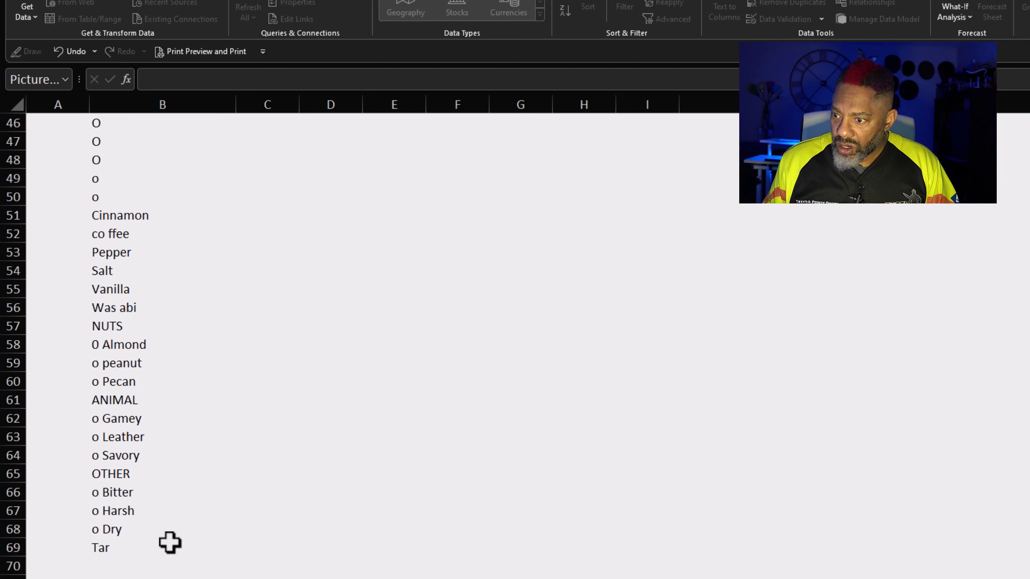
scroll(178, 532, up, 4)
scroll(186, 519, up, 10)
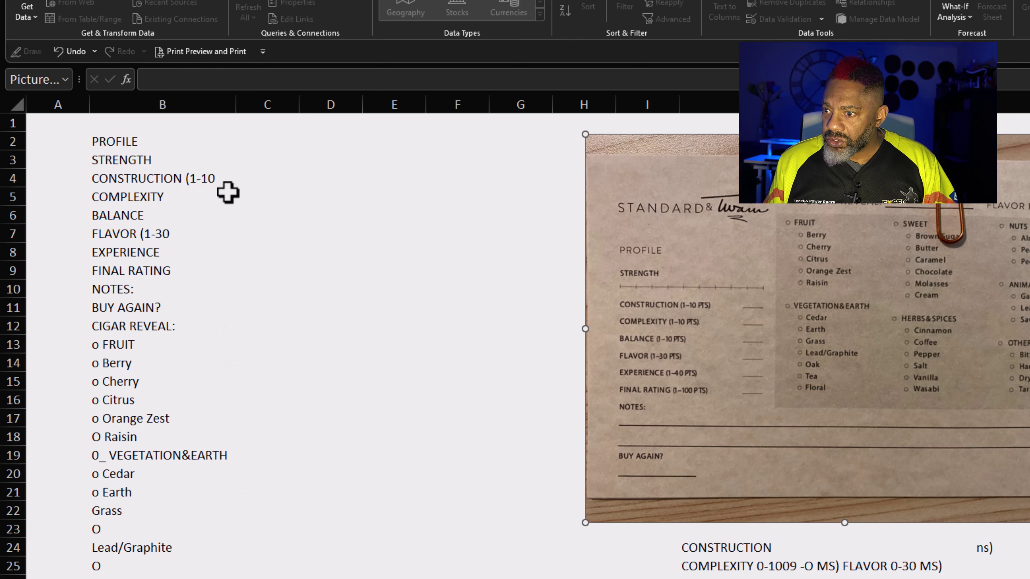
scroll(273, 455, down, 4)
scroll(272, 455, down, 2)
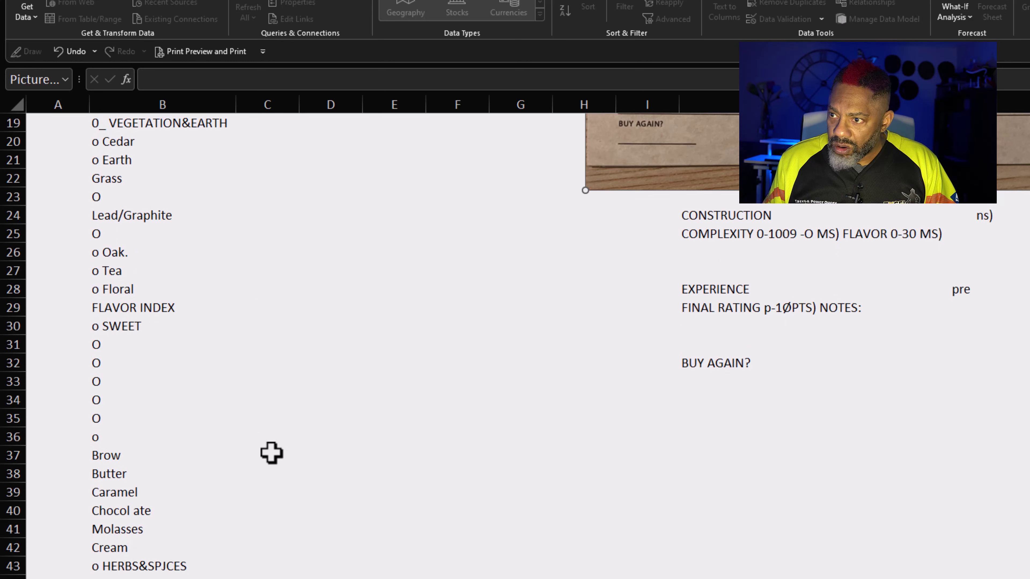
scroll(271, 453, up, 6)
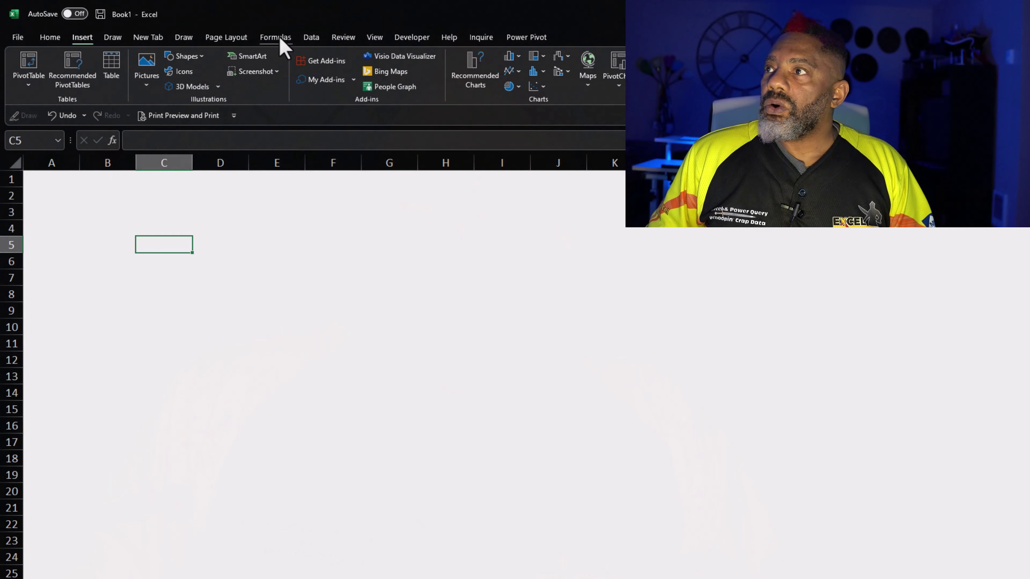
Load Seating Chart.jpg into Data from Picture using Picture From File
click(310, 37)
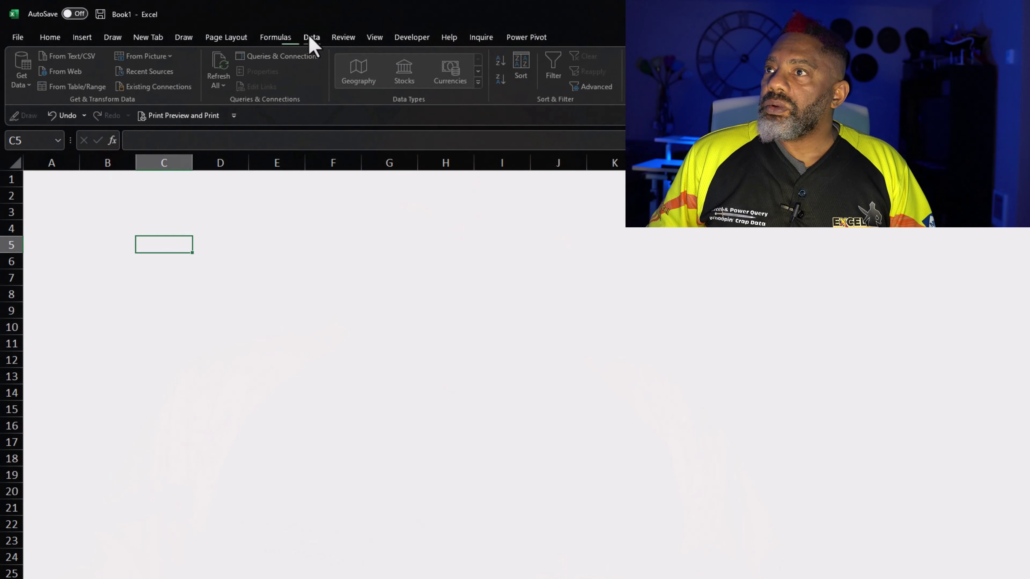
click(173, 57)
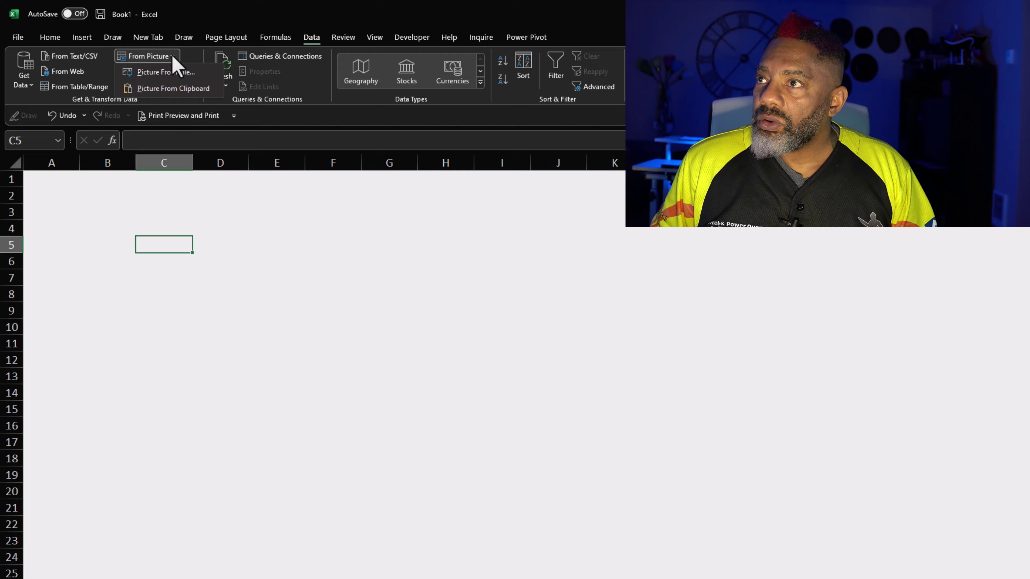
click(166, 73)
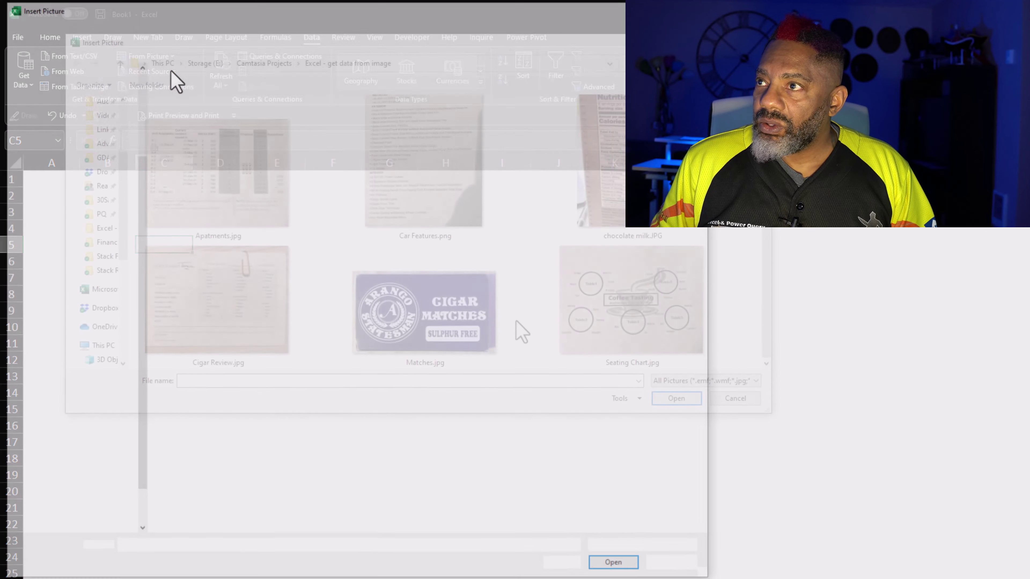
click(636, 307)
double_click(634, 306)
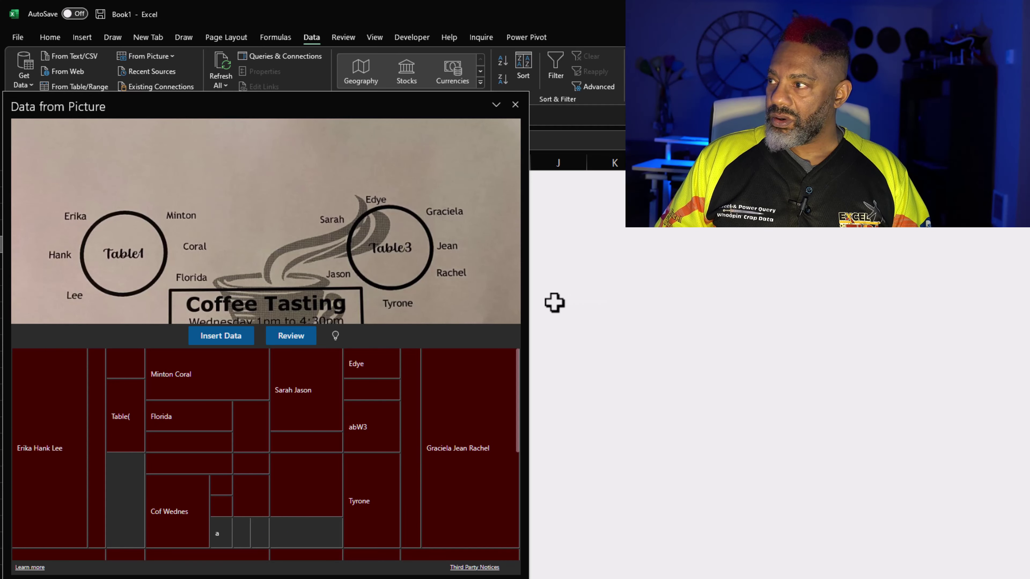
Widen the Data from Picture pane, float it over the sheet, and scroll its seating-chart preview
drag(528, 304, 671, 304)
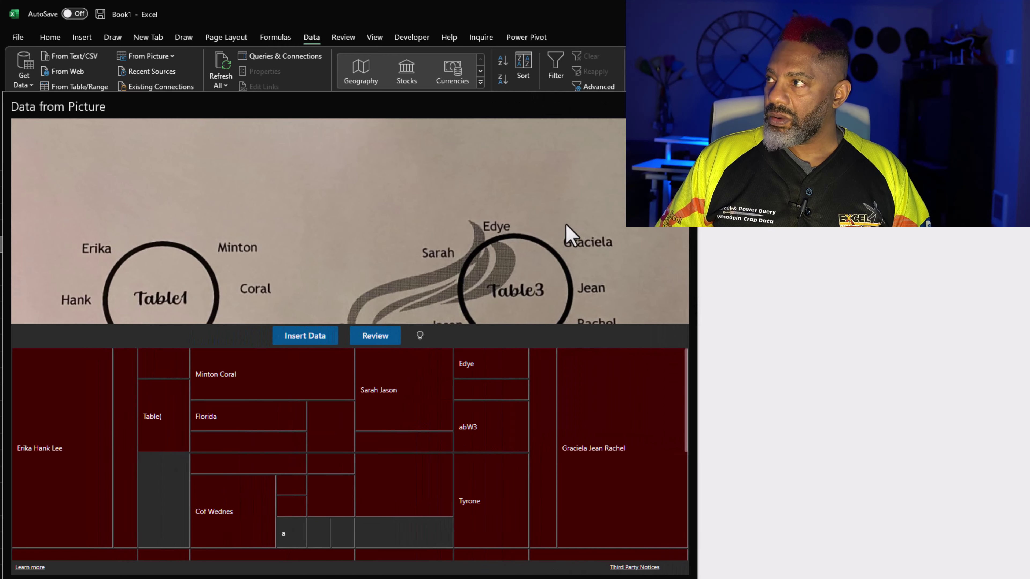
drag(451, 97, 445, 58)
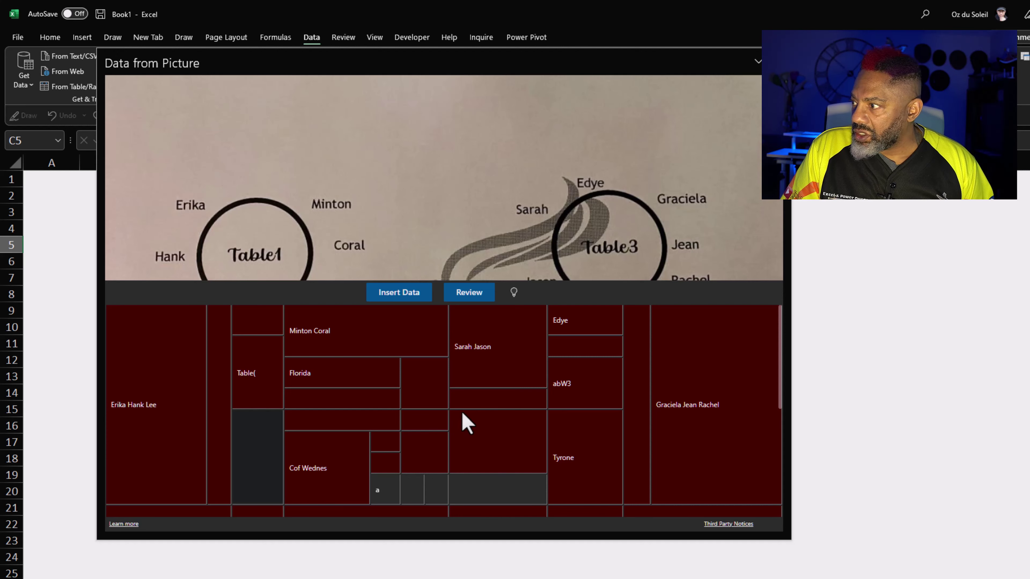
scroll(576, 489, down, 3)
scroll(482, 411, down, 5)
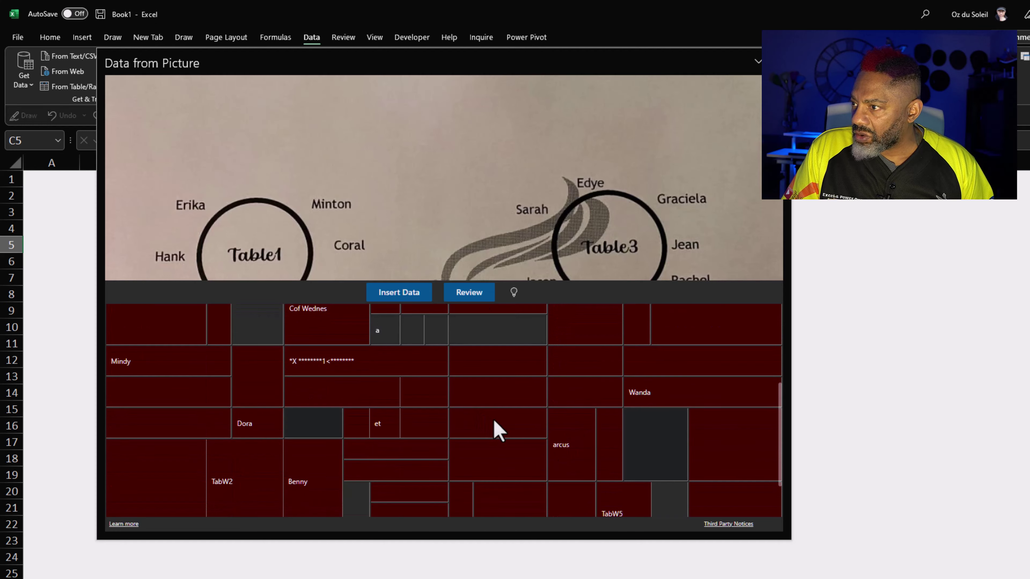
scroll(498, 433, up, 10)
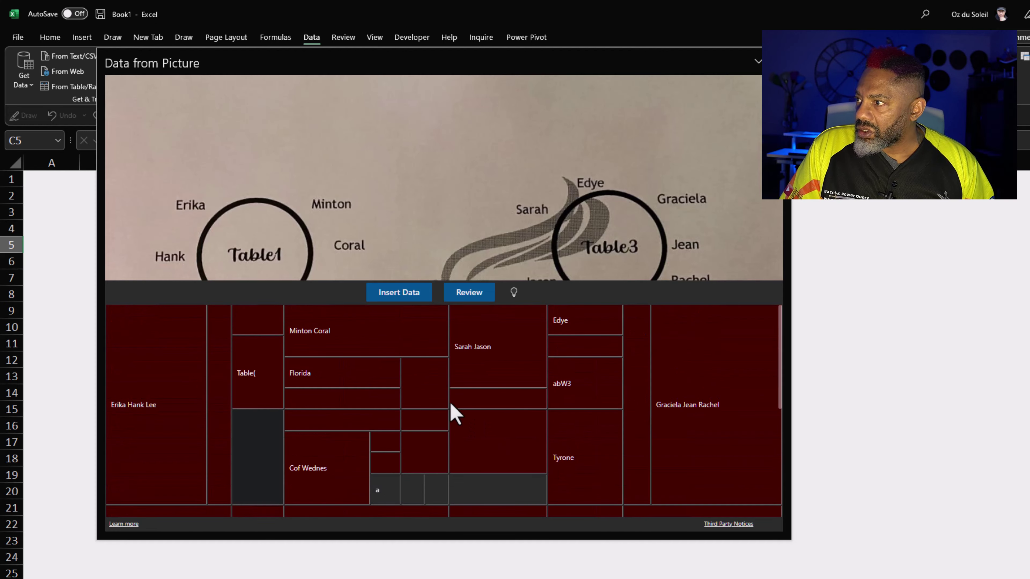
In review, change the first item to 'Erika * Hank * Lee', accept it, and advance
click(466, 293)
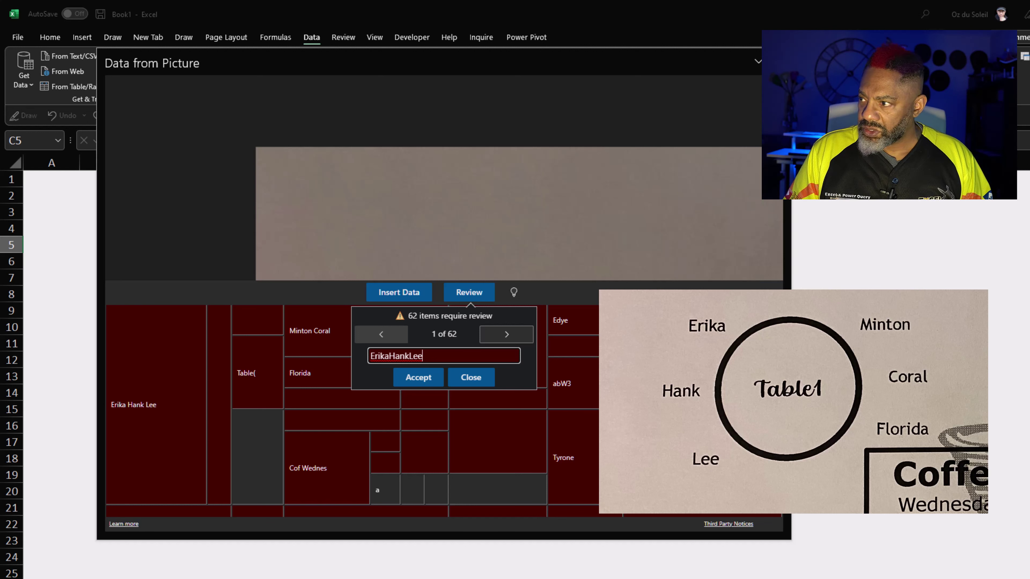
click(389, 356)
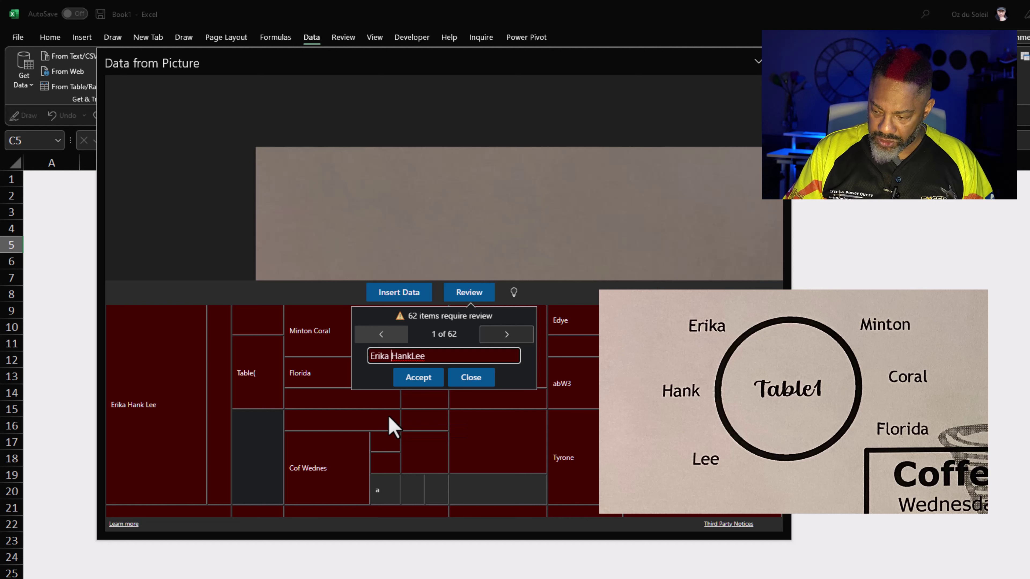
text(* Hank)
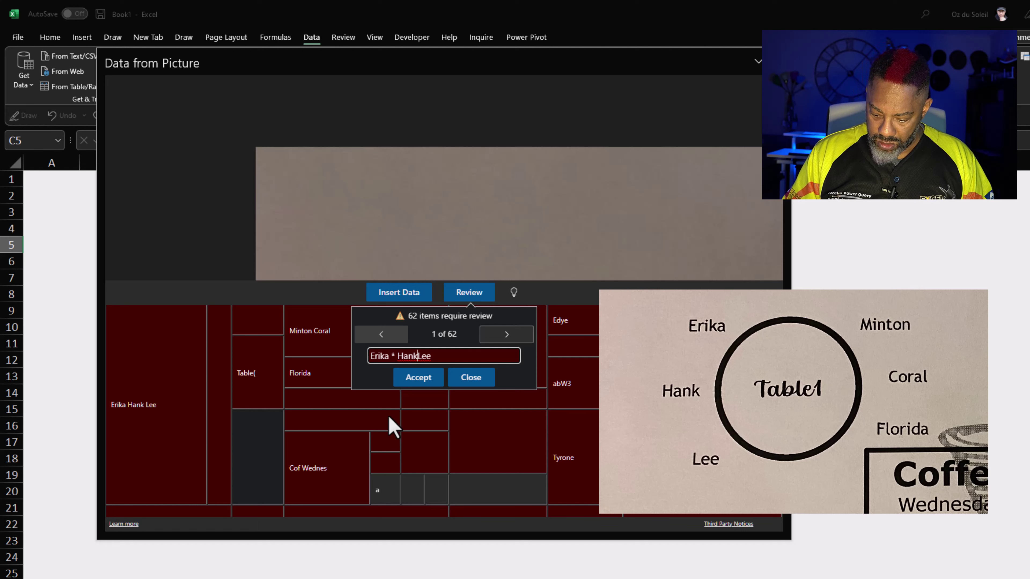
text( *)
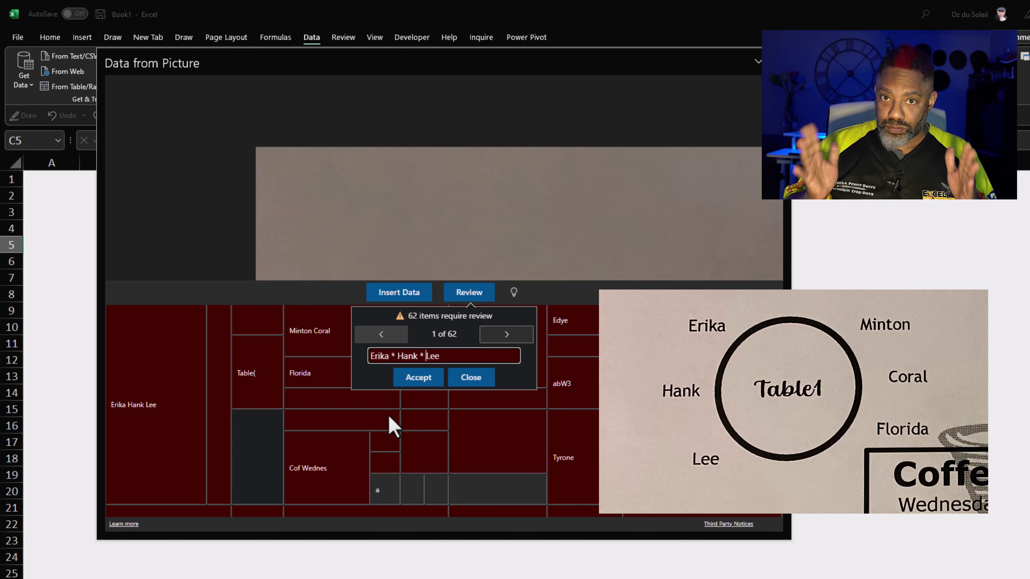
click(407, 379)
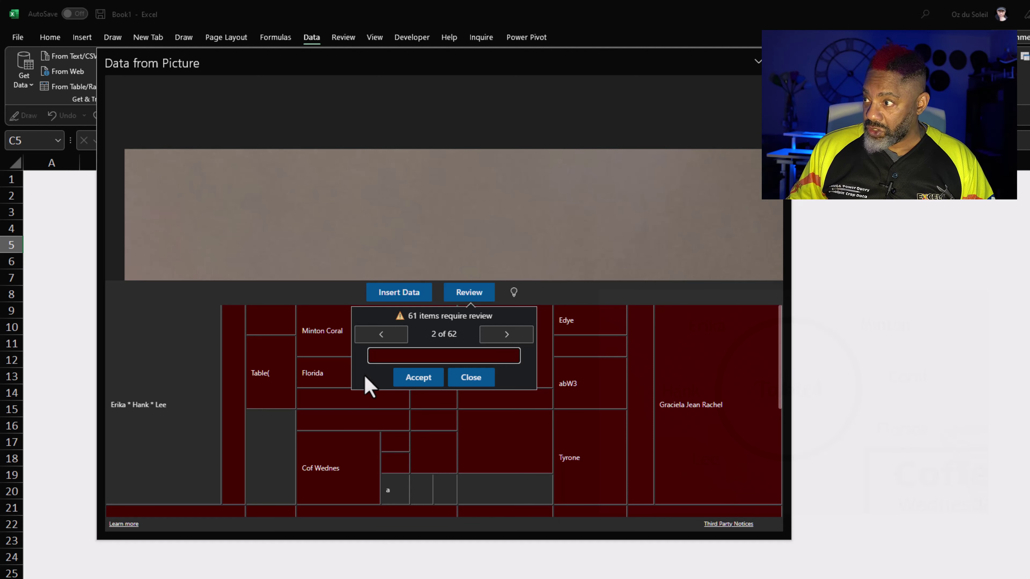
click(507, 336)
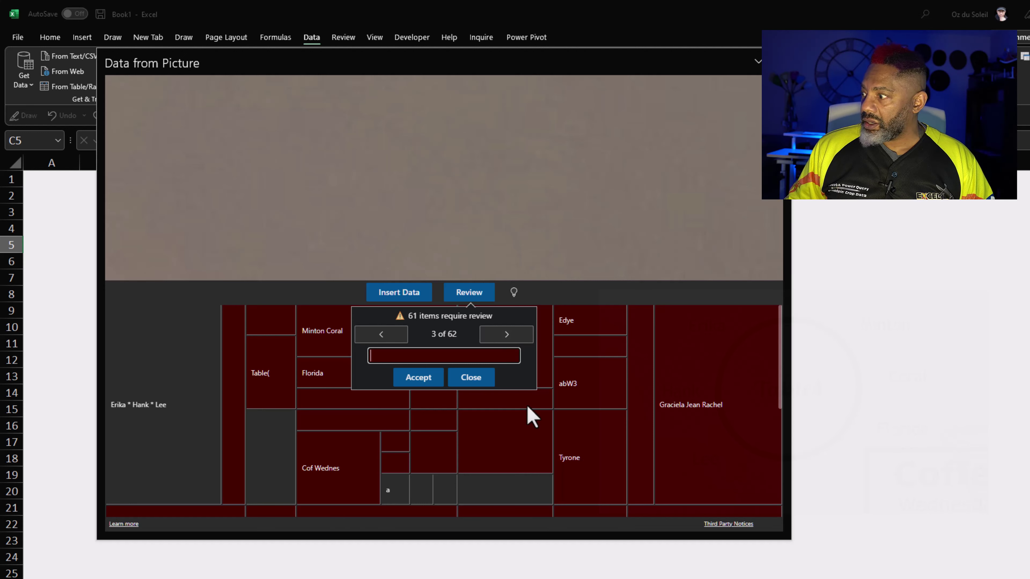
click(504, 335)
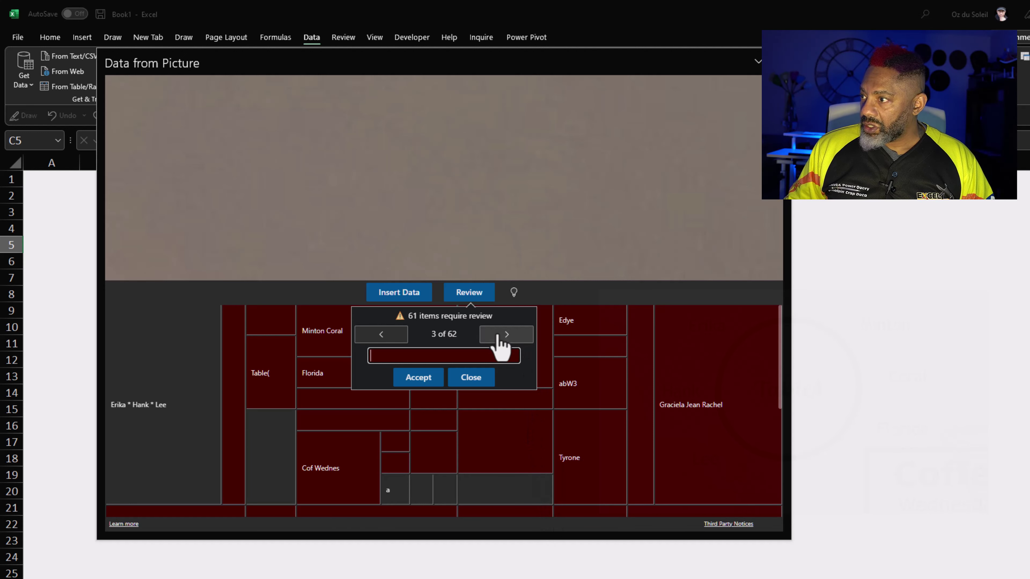
click(502, 337)
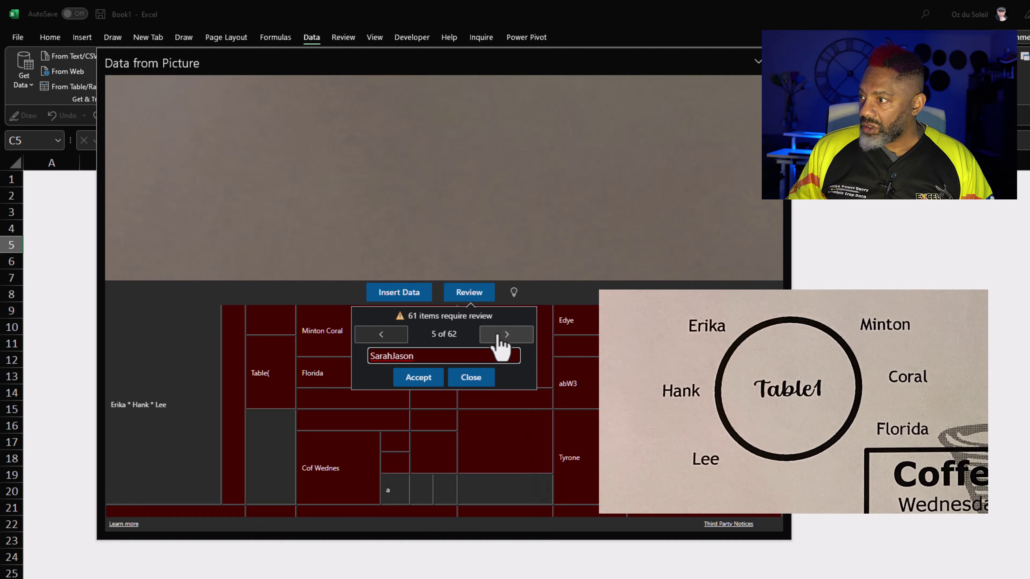
click(382, 335)
click(397, 356)
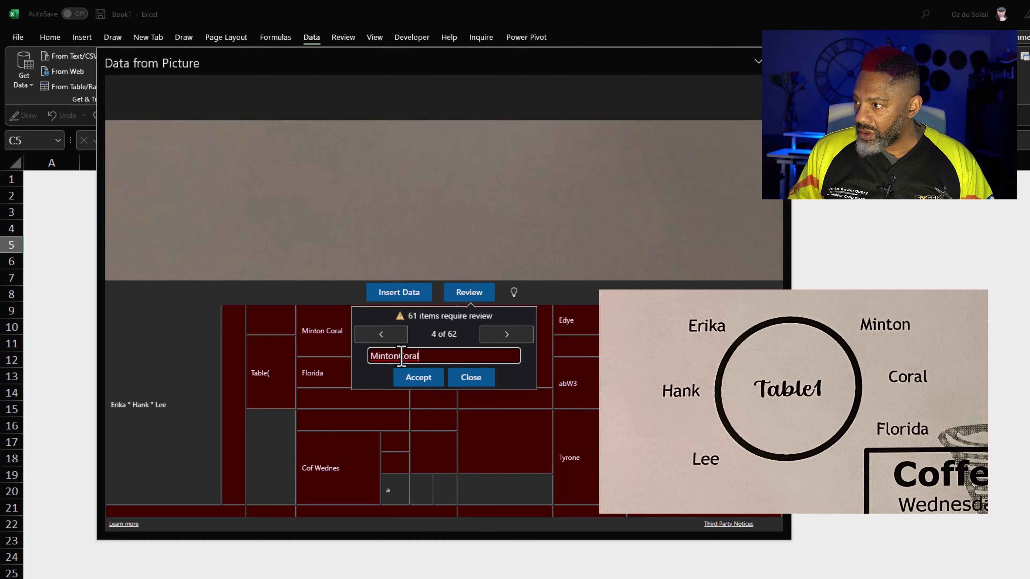
key(BackSpace)
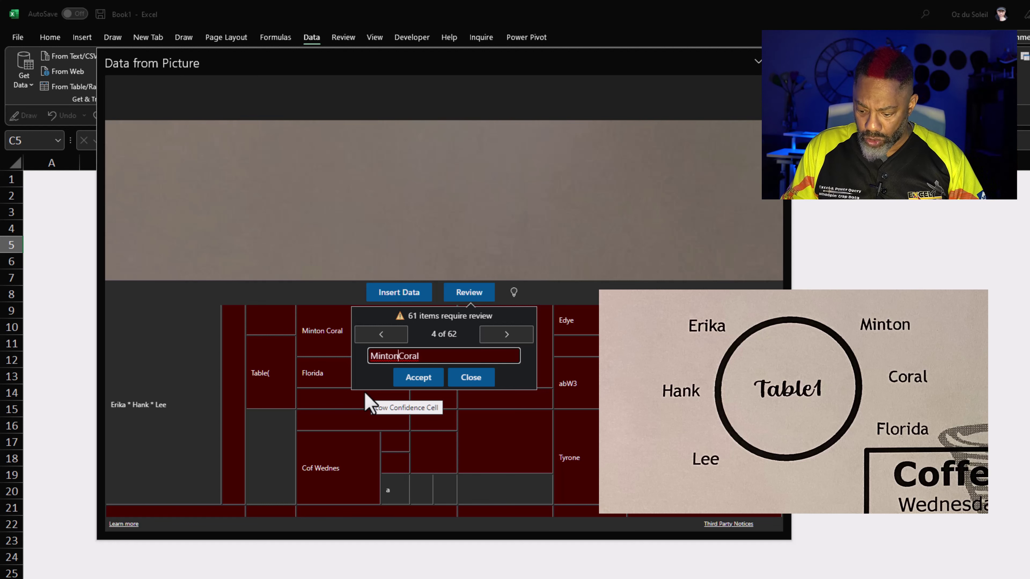
text(*)
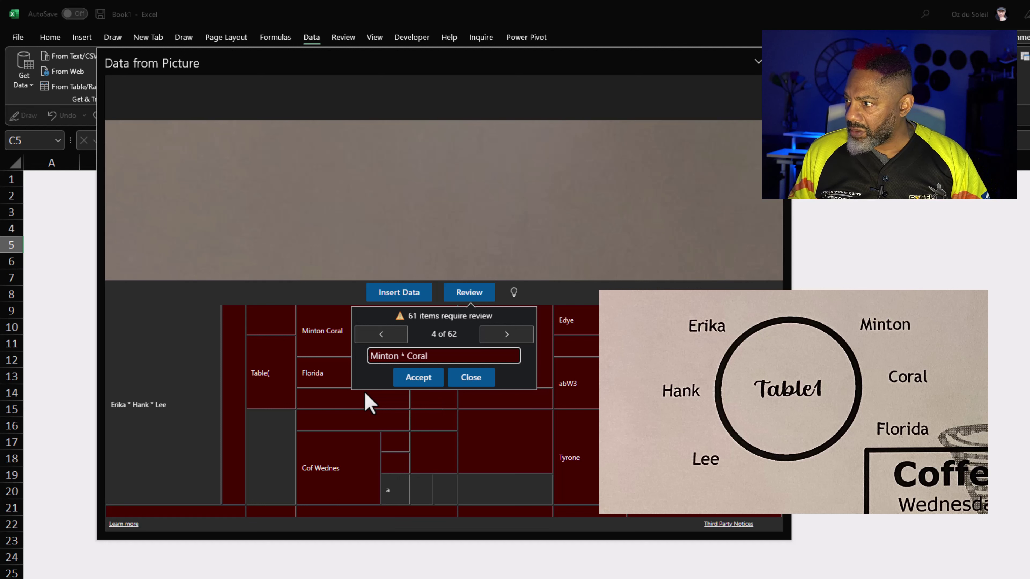
click(419, 377)
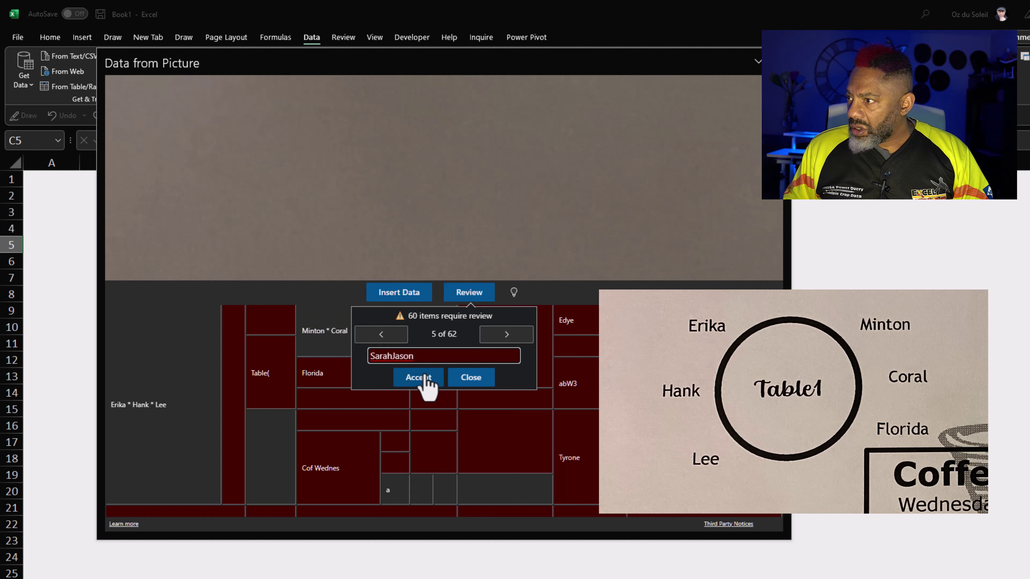
scroll(308, 383, down, 4)
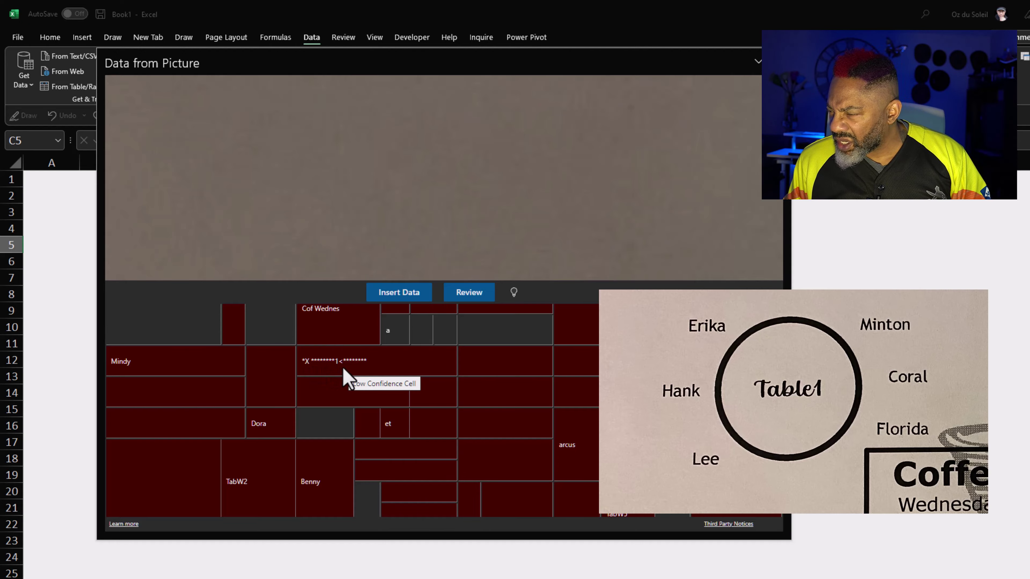
scroll(386, 422, down, 2)
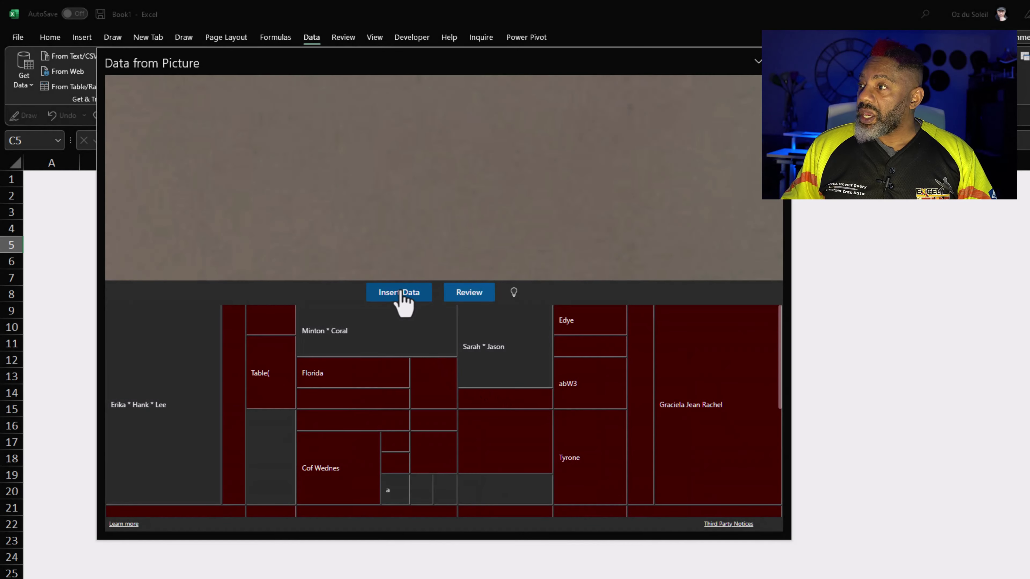
Insert the seating-chart data from C5, choosing Insert Anyway despite 59 unreviewed items
click(399, 299)
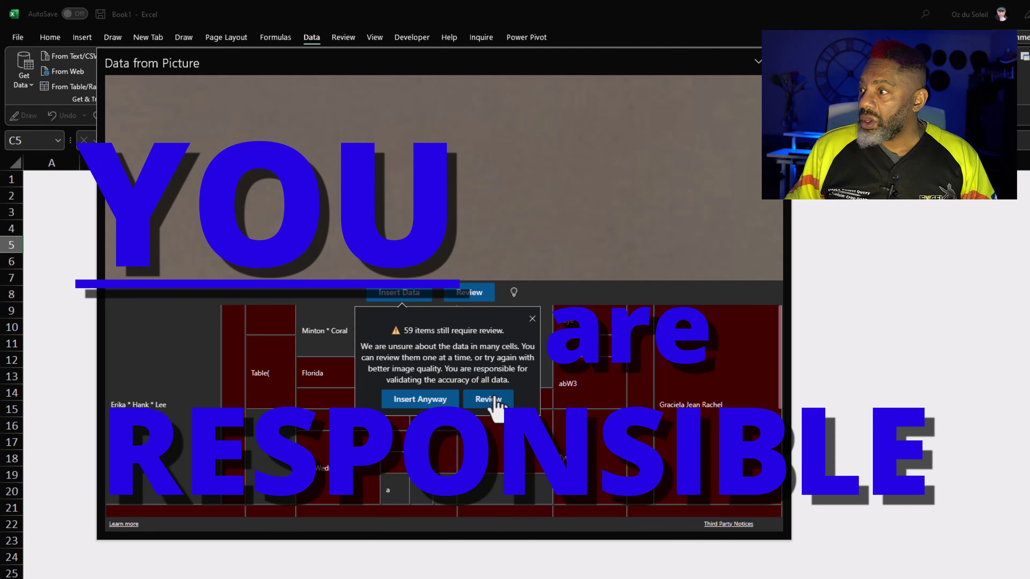
click(417, 399)
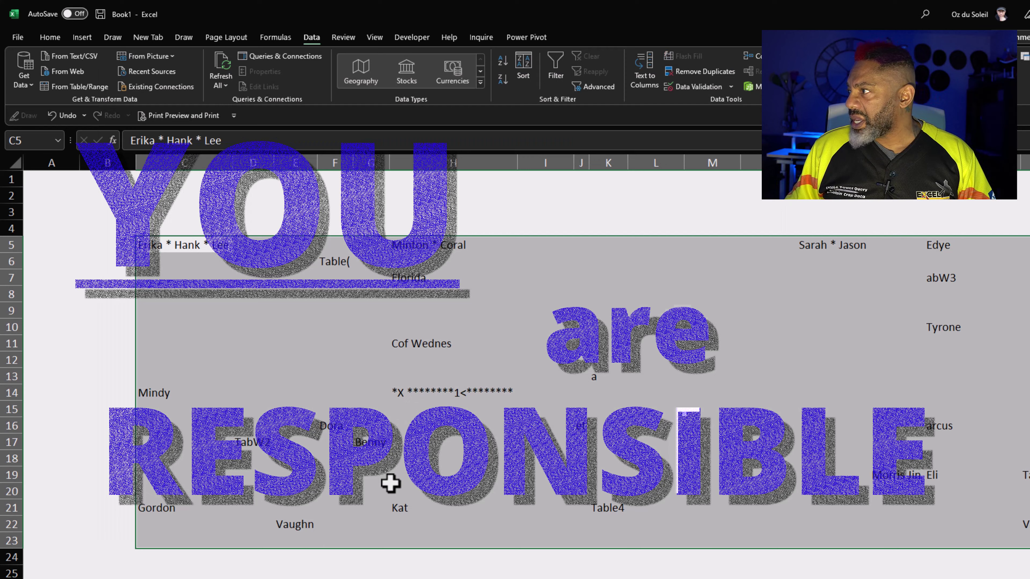
click(329, 260)
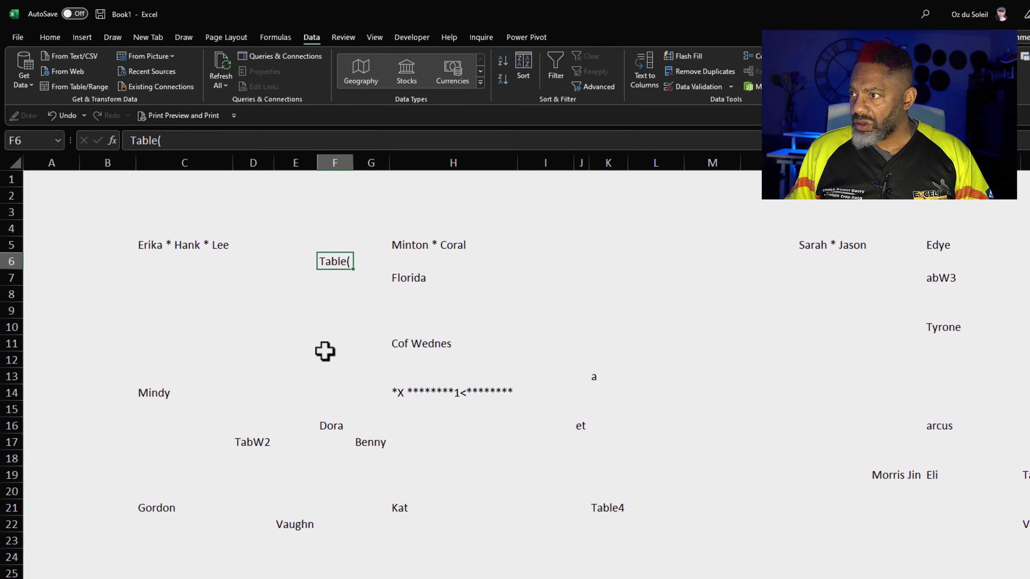
click(253, 442)
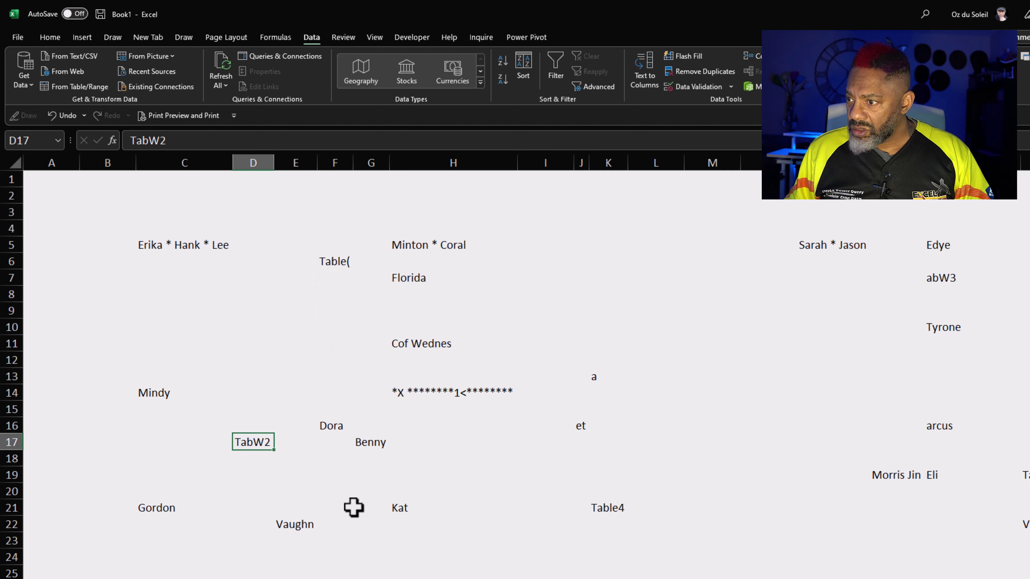
click(577, 424)
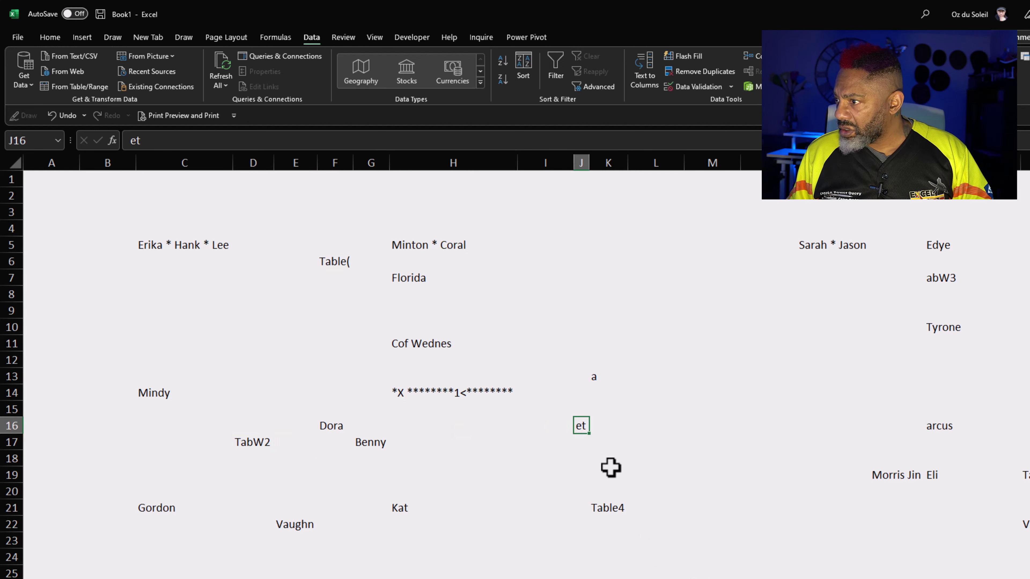
click(416, 391)
key(Return)
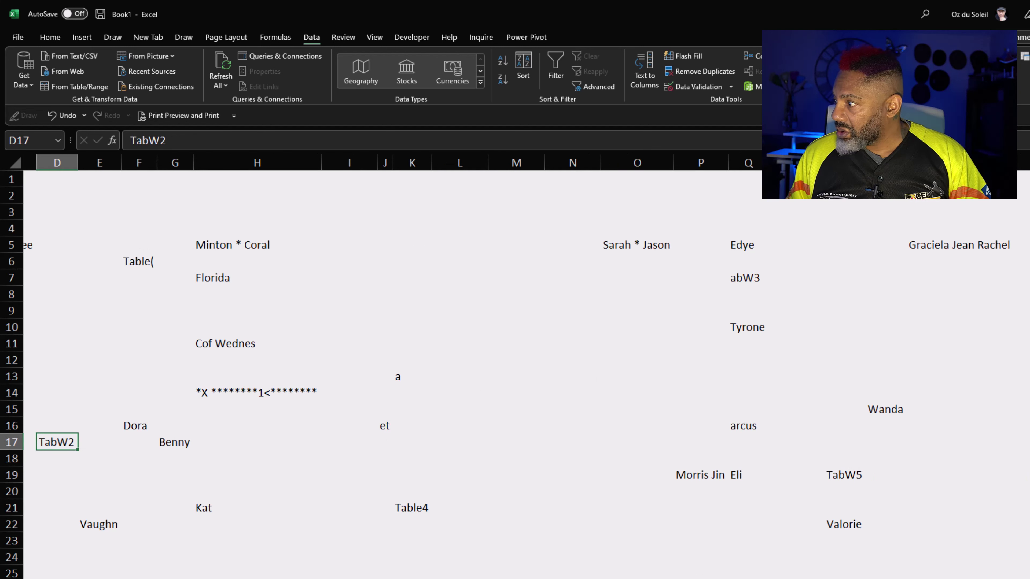
click(737, 427)
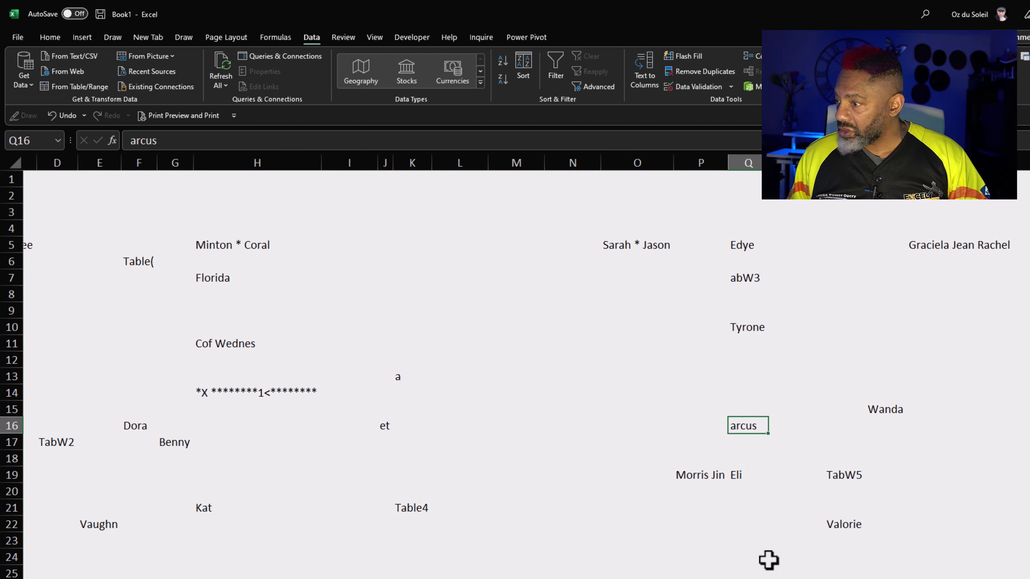
click(730, 278)
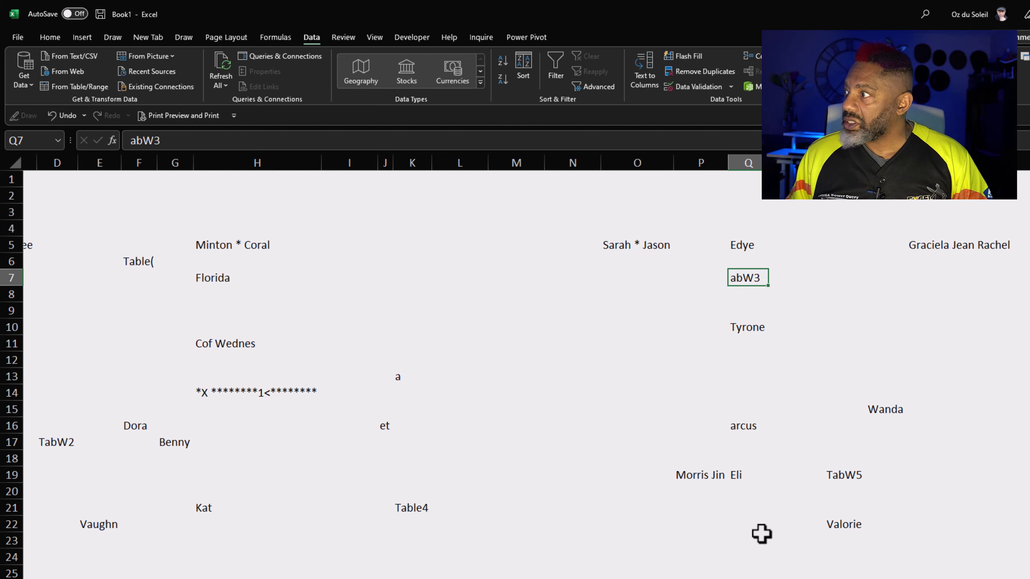
scroll(479, 477, left, 3)
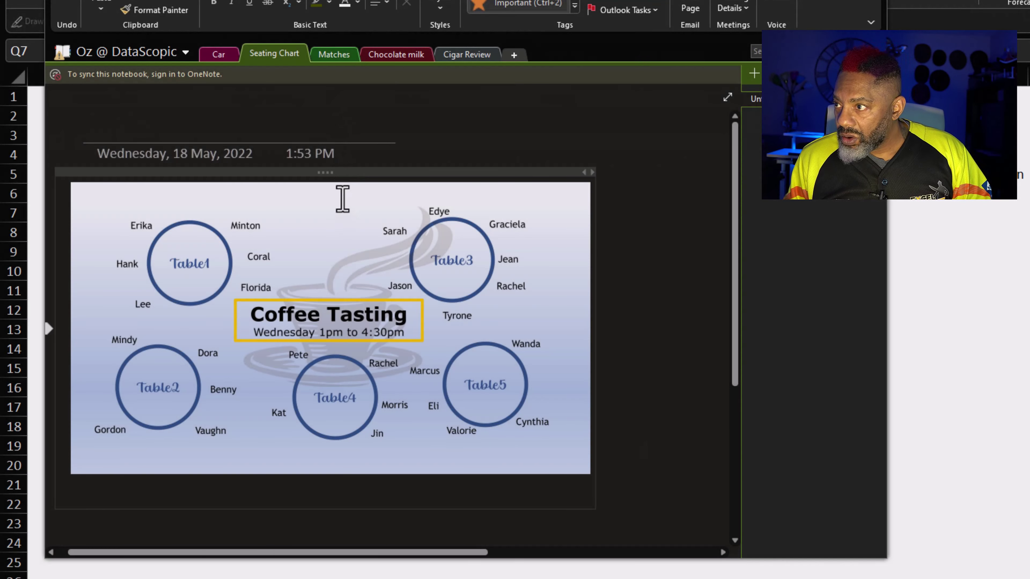
Use Copy Text from Picture on OneNote's Coffee Tasting seating-chart image
click(343, 199)
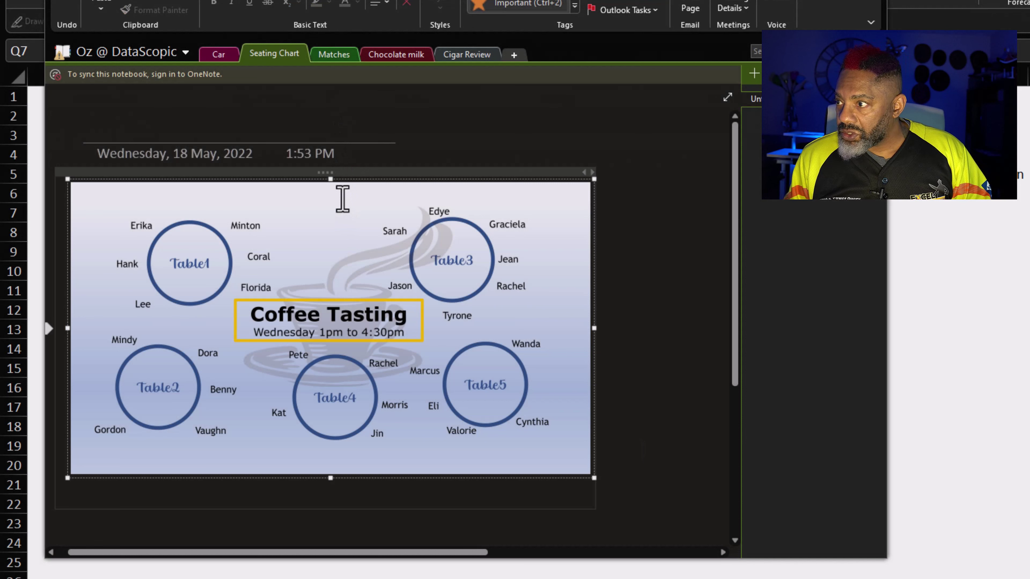
right_click(342, 199)
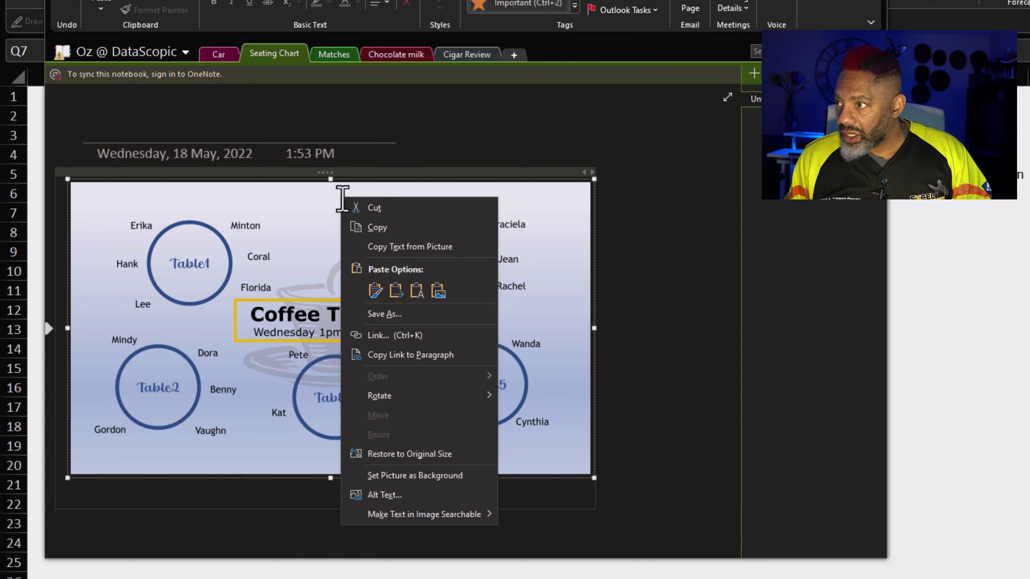
click(405, 247)
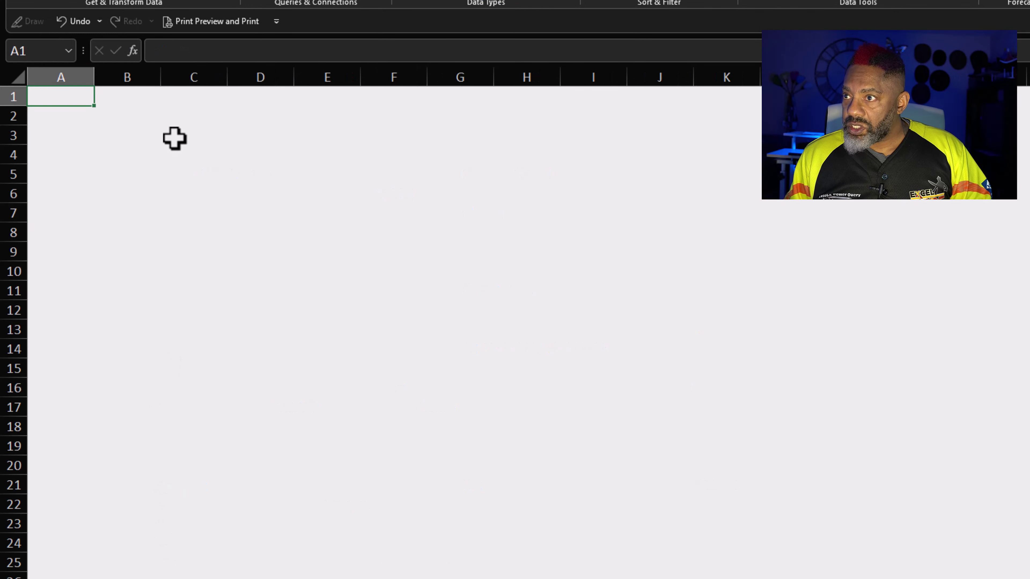
Paste the OneNote seating-chart names into C3:C34 and AutoFit column C's width
click(176, 129)
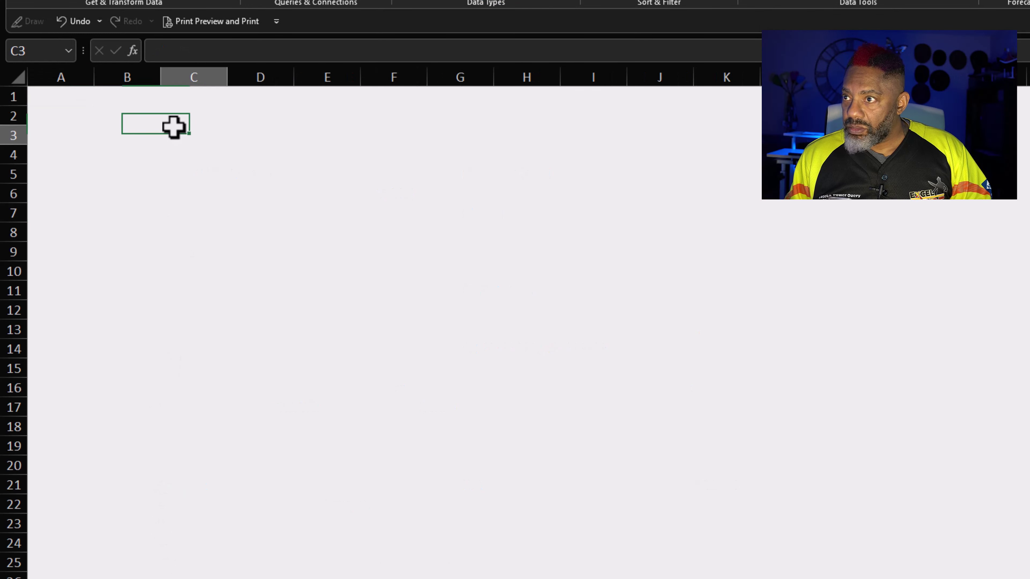
right_click(178, 134)
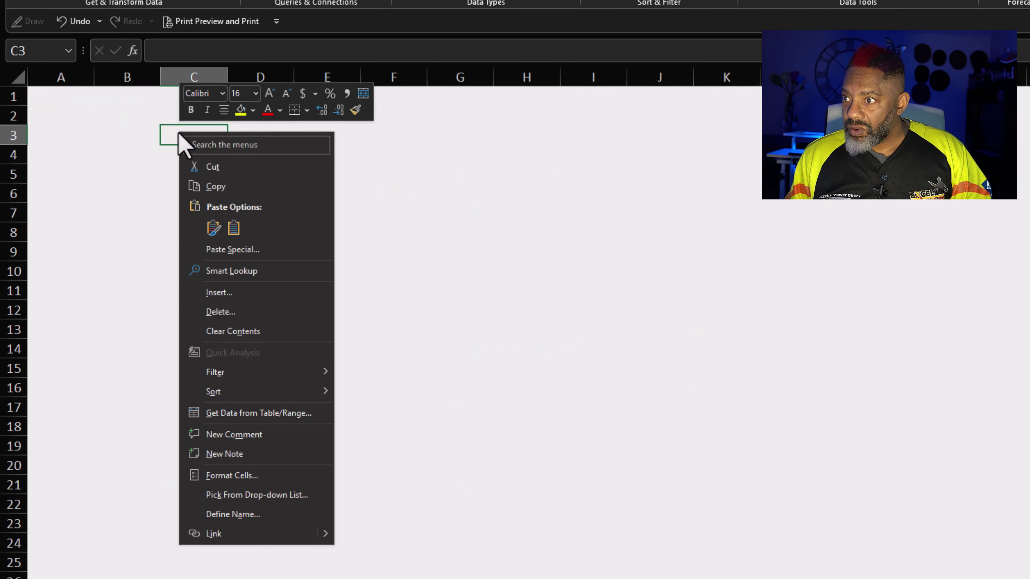
click(233, 228)
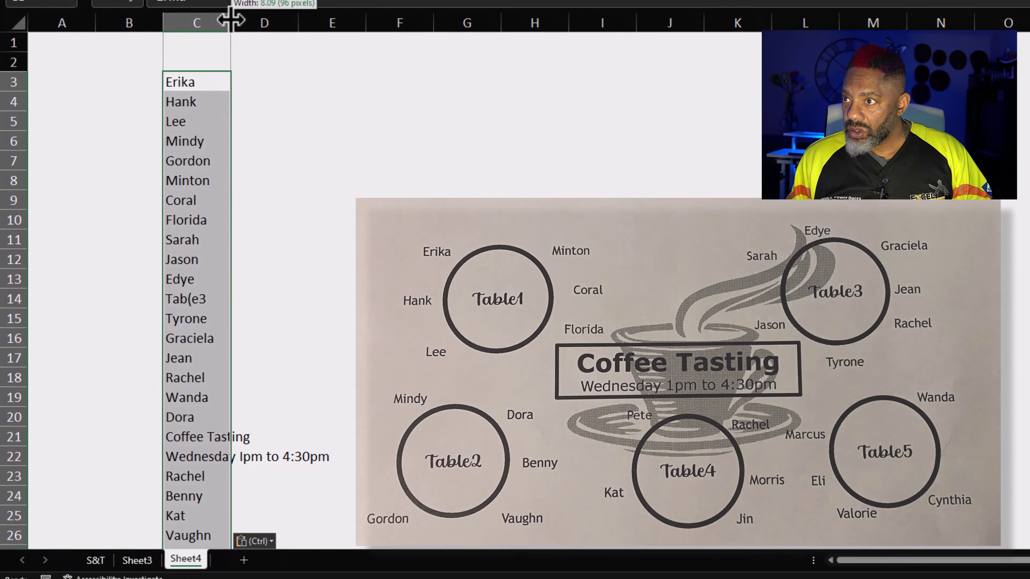
double_click(225, 65)
scroll(202, 71, down, 1)
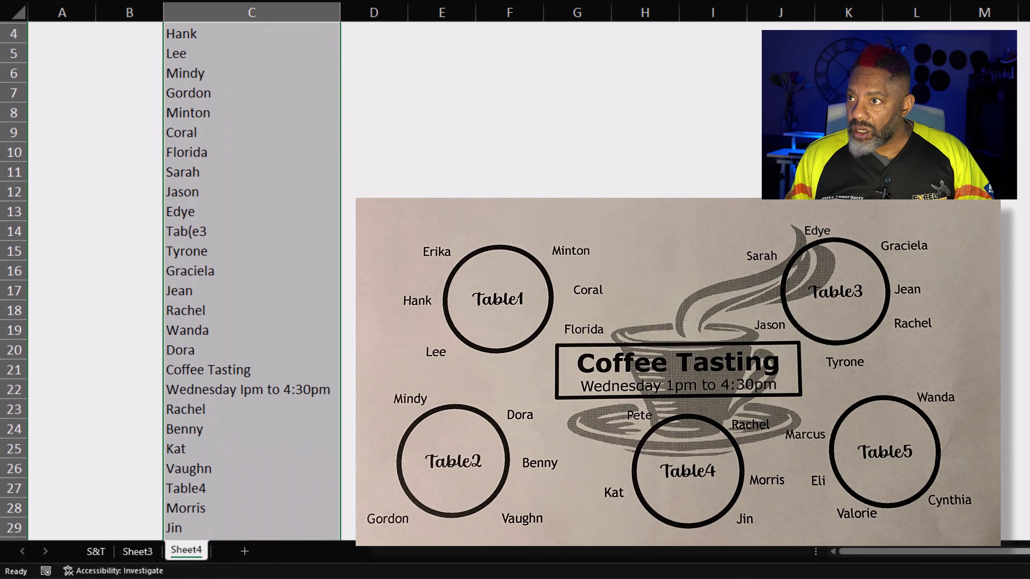
scroll(202, 71, up, 1)
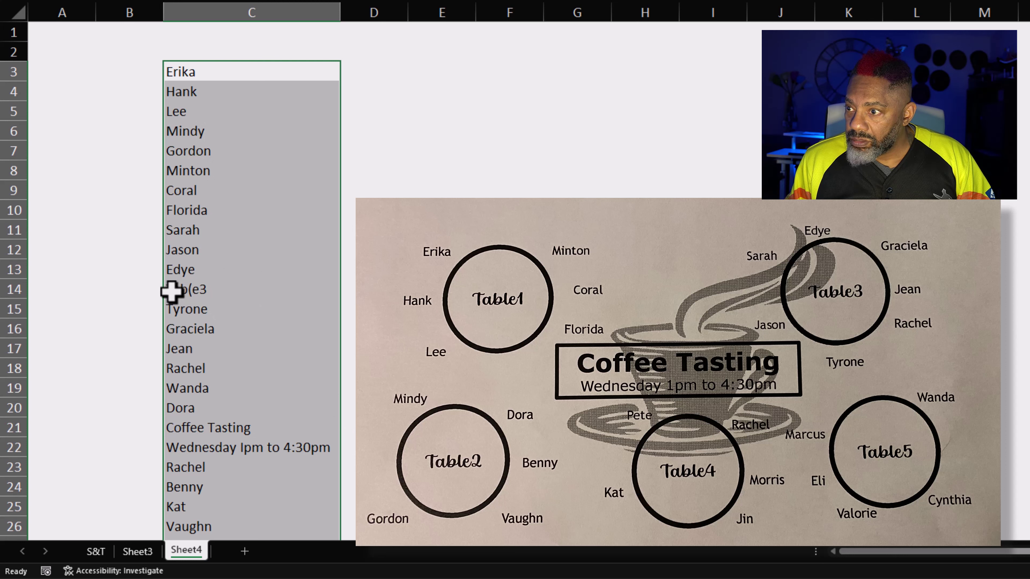
Deselect the list and check the pasted Wednesday time entry in C22
click(154, 388)
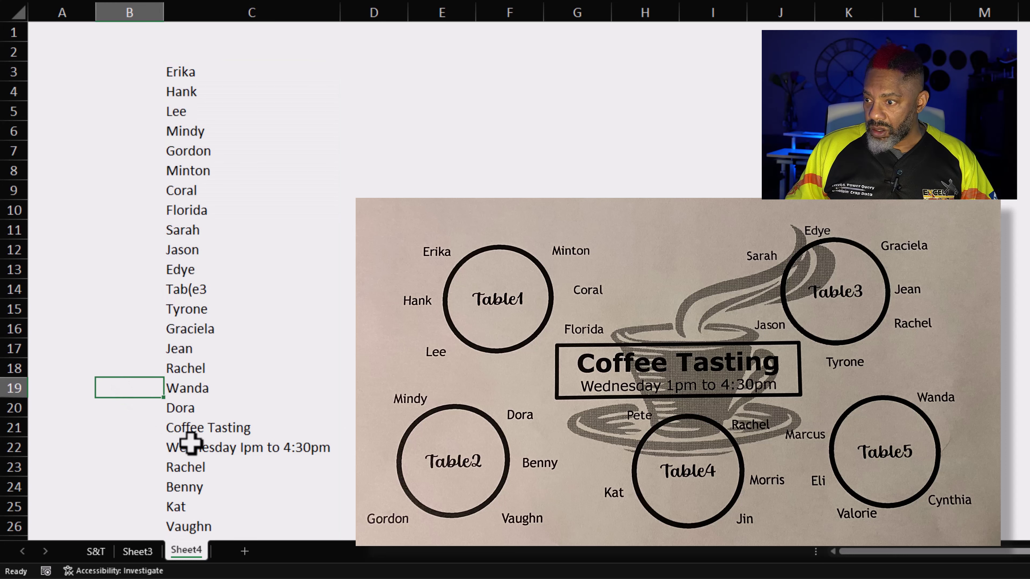
click(206, 450)
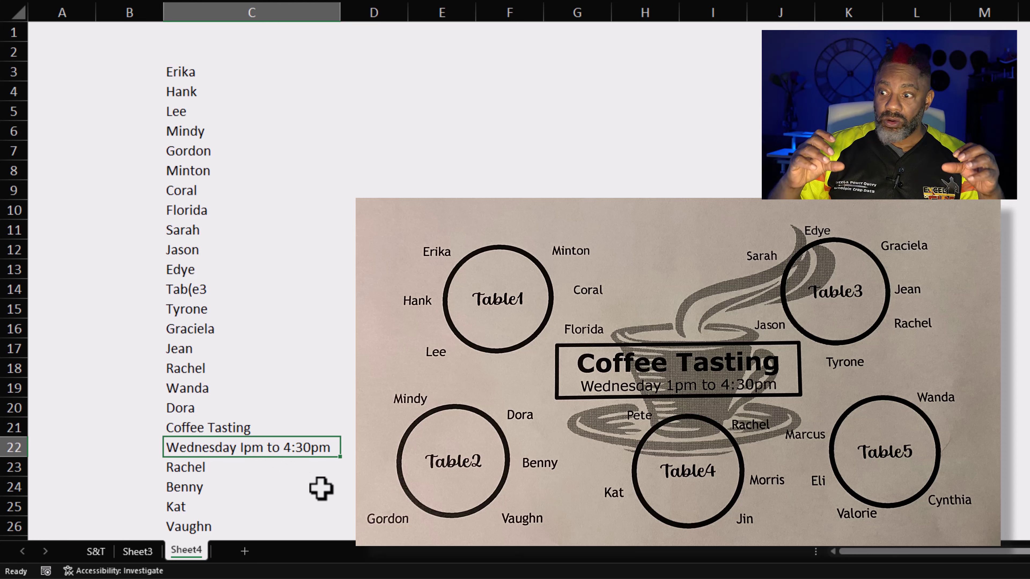
scroll(321, 489, down, 5)
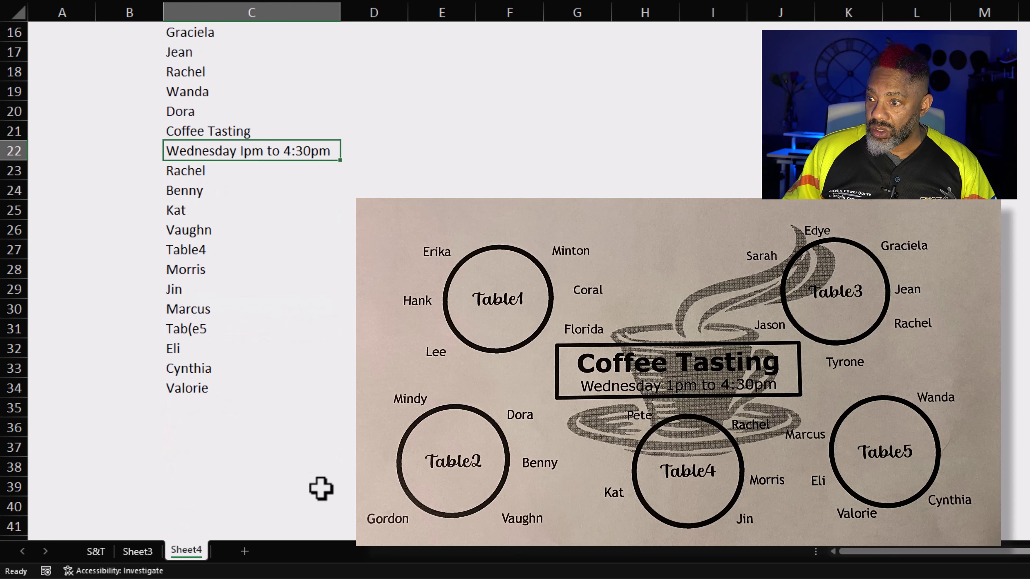
scroll(321, 489, up, 2)
scroll(321, 489, up, 3)
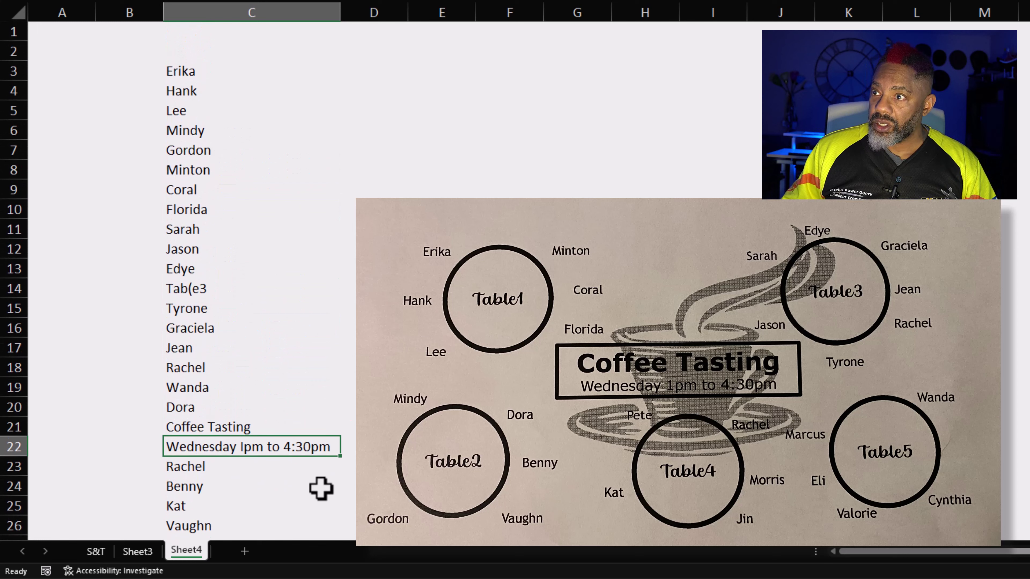